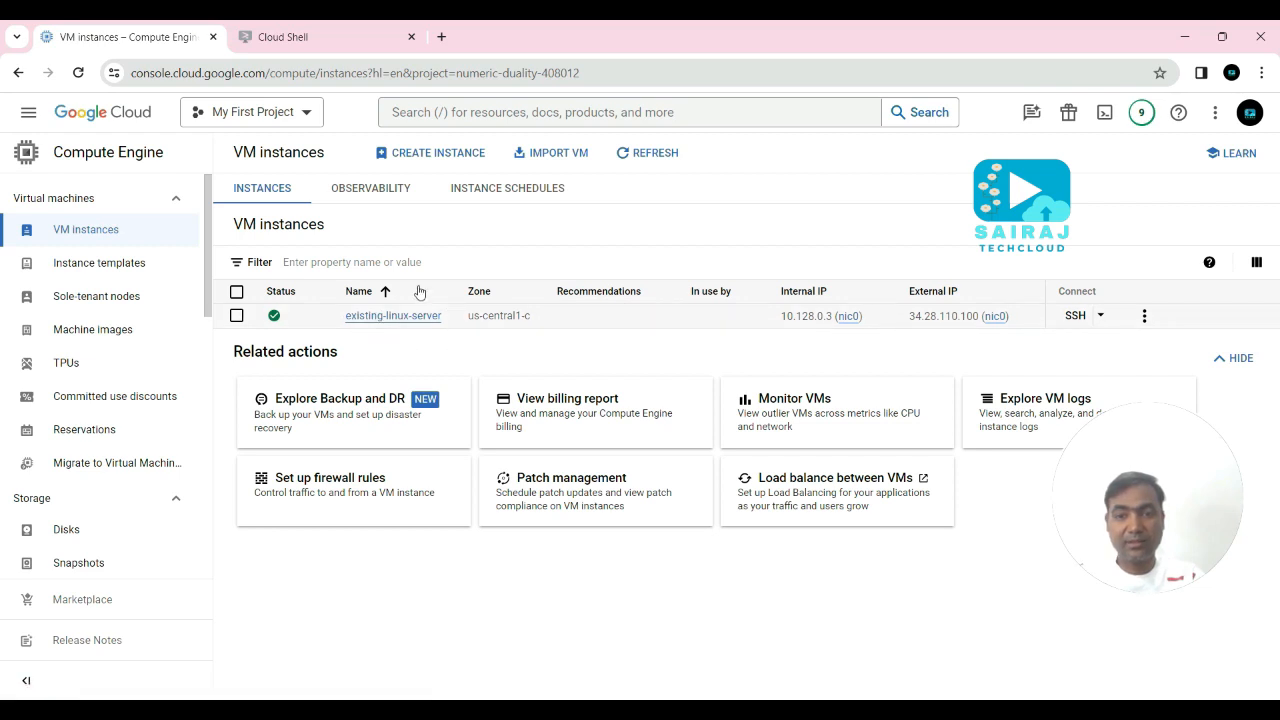
Start creating a new Compute Engine disk image and name it new-custom-image
{"action": "scroll", "coordinate": [112, 331], "scroll_direction": "down", "scroll_amount": 2}
{"action": "scroll", "coordinate": [112, 330], "scroll_direction": "down", "scroll_amount": 3}
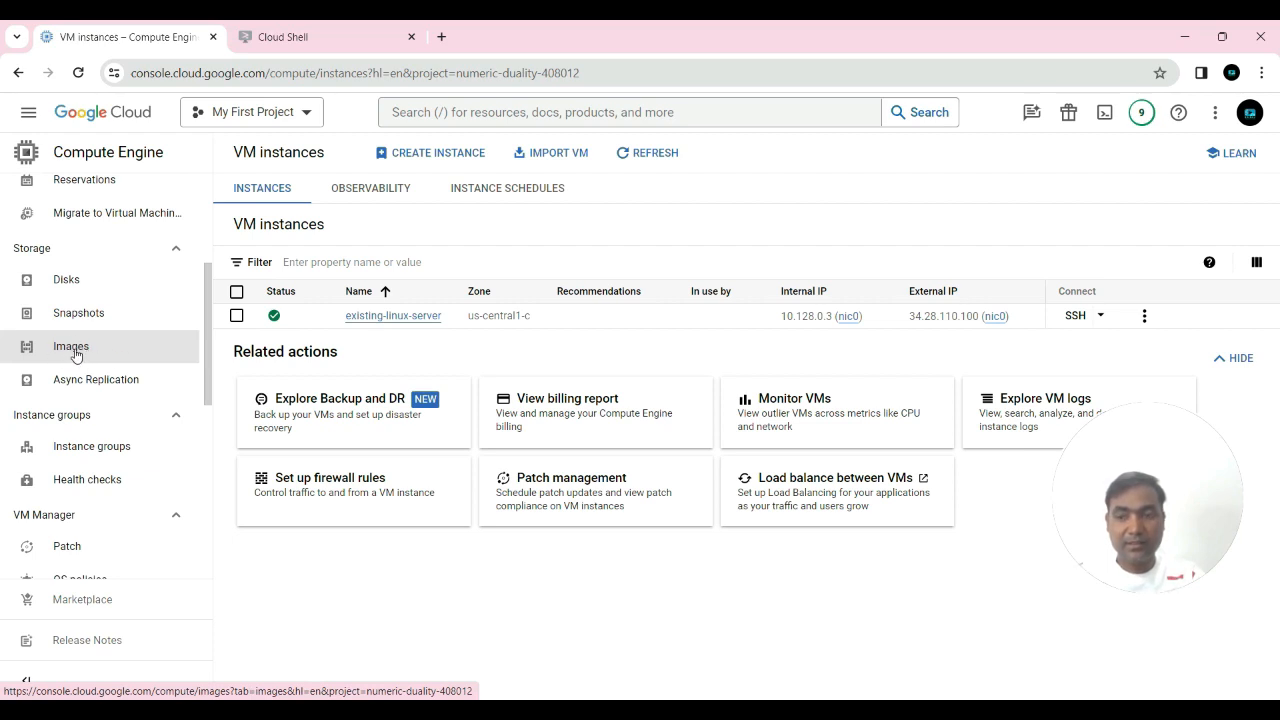
{"action": "left_click", "coordinate": [75, 352]}
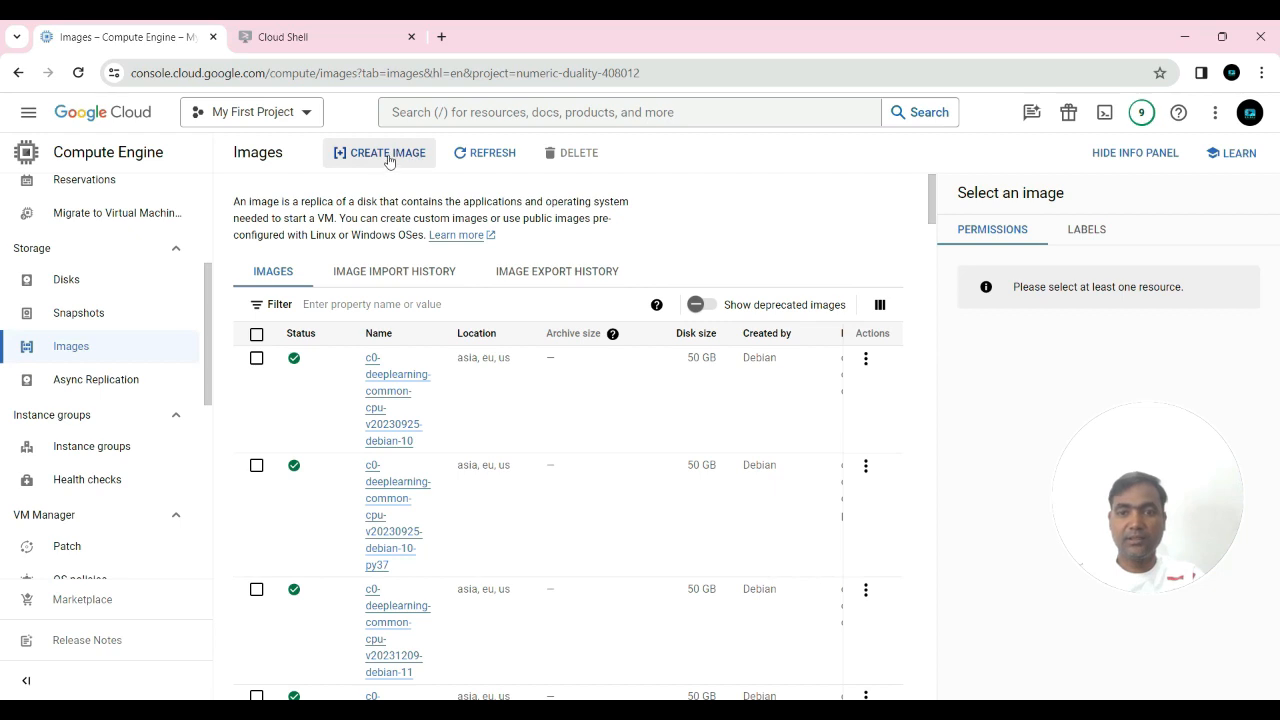
{"action": "left_click", "coordinate": [382, 160]}
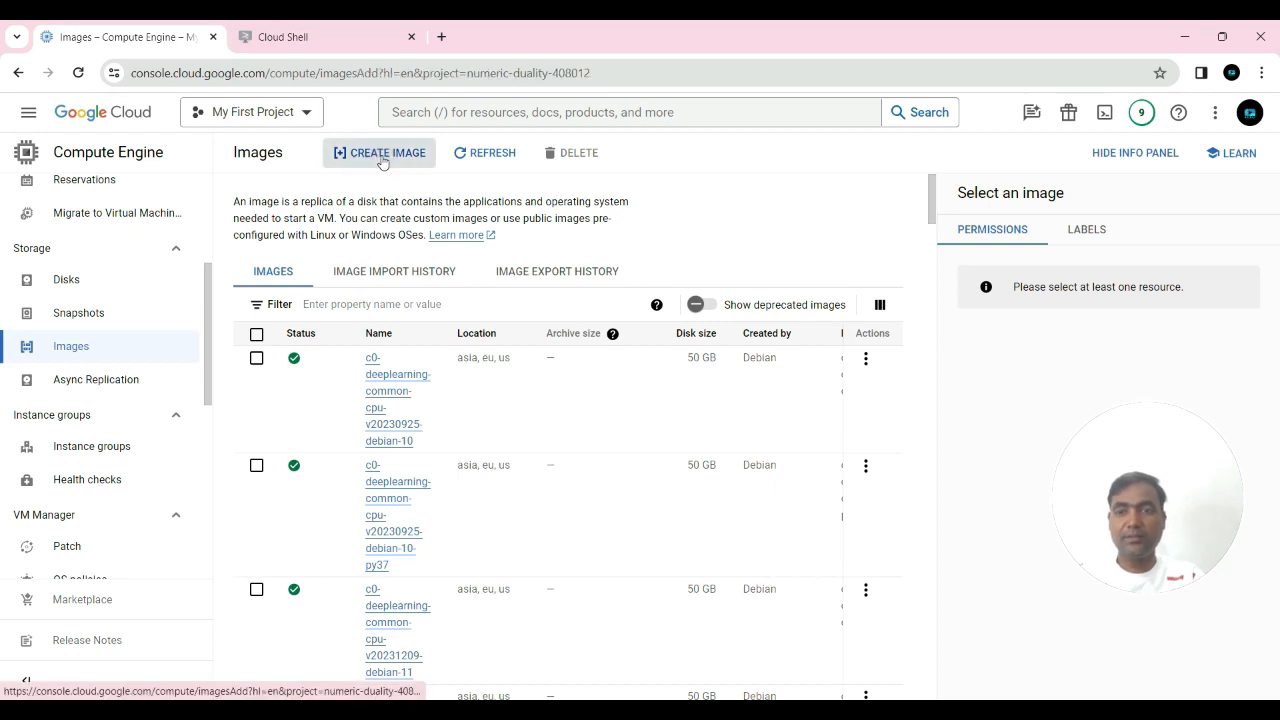
{"action": "left_click", "coordinate": [302, 212]}
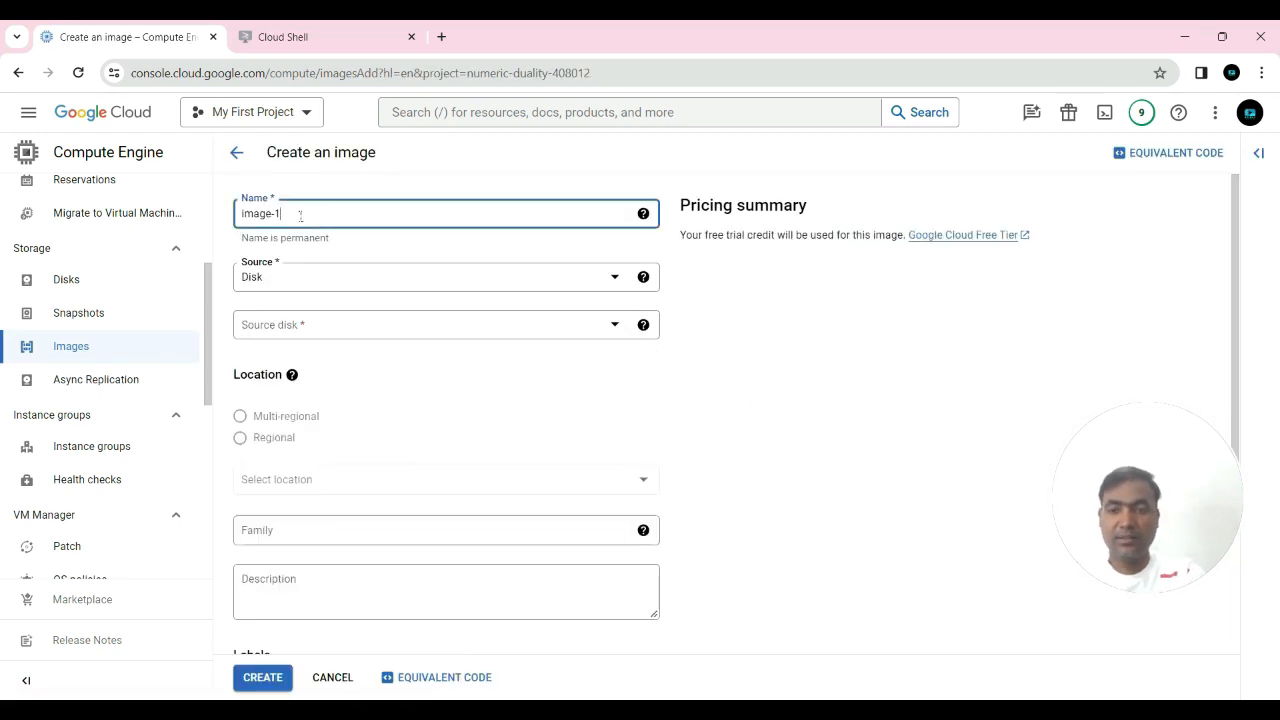
{"action": "key", "text": "BackSpace"}
{"action": "key", "text": "BackSpace"}
{"action": "key", "text": "BackSpace"}
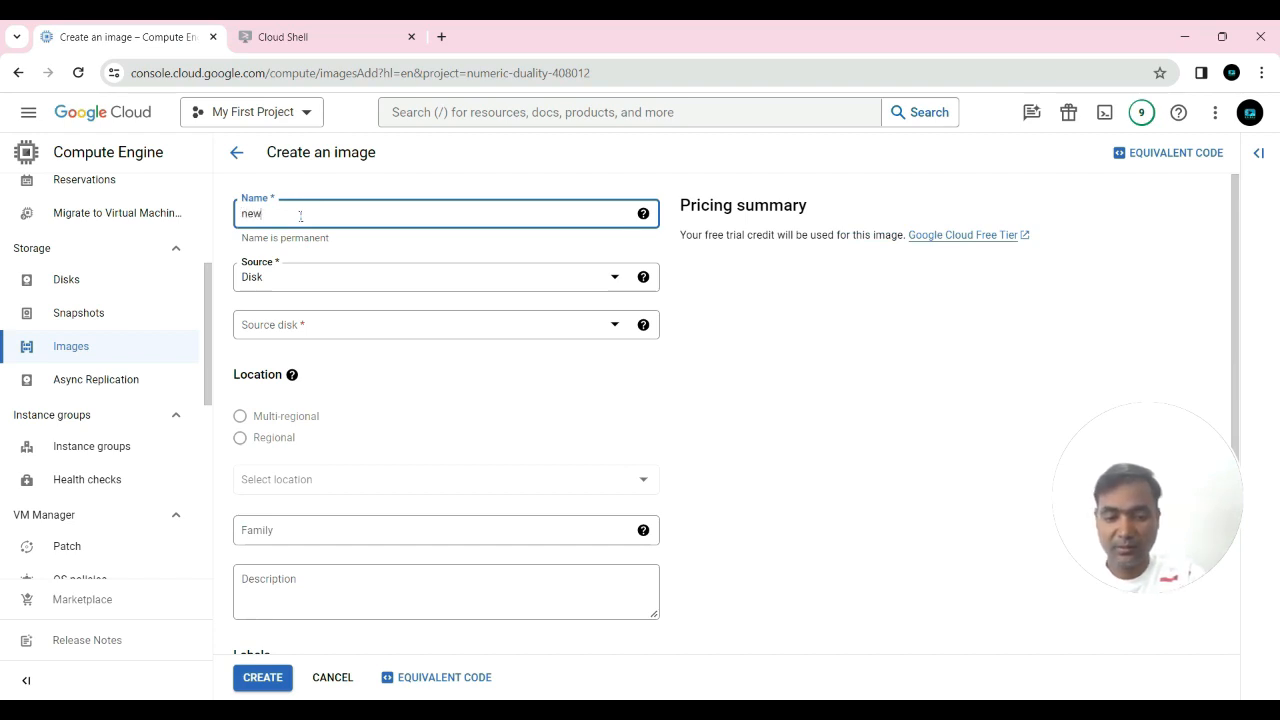
{"action": "type", "text": "new-custom-image"}
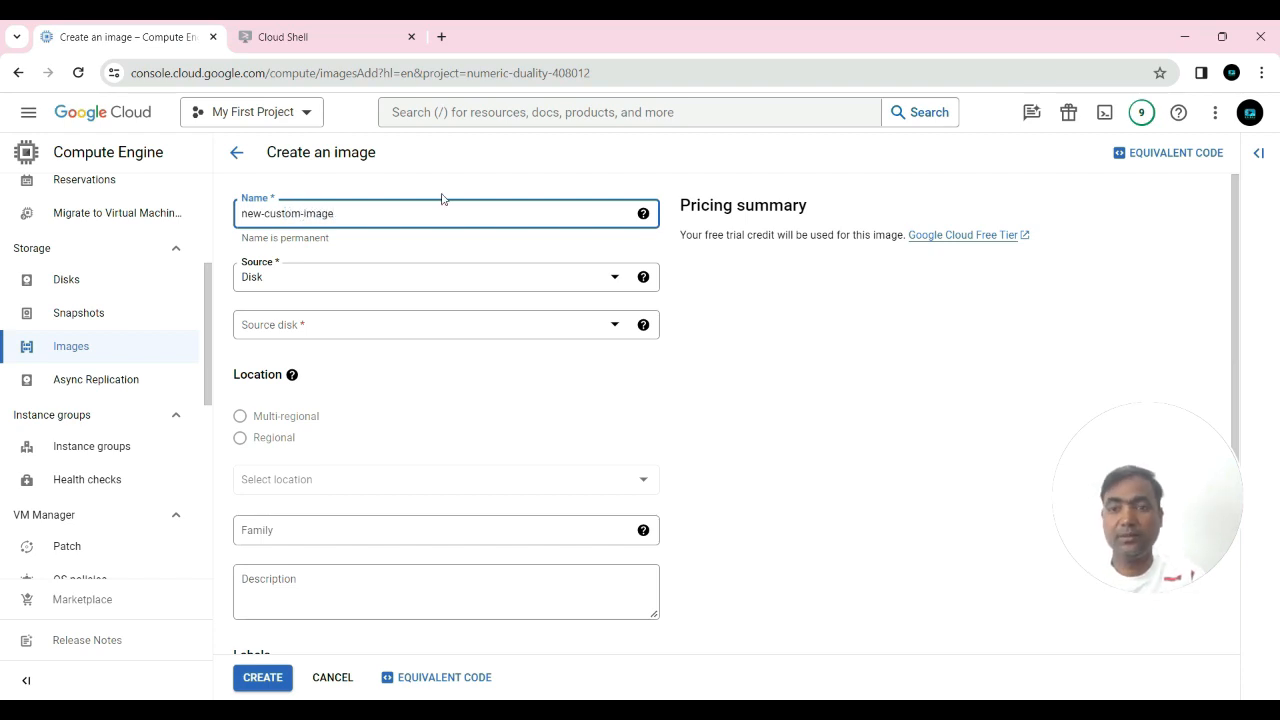
{"action": "left_click", "coordinate": [385, 244]}
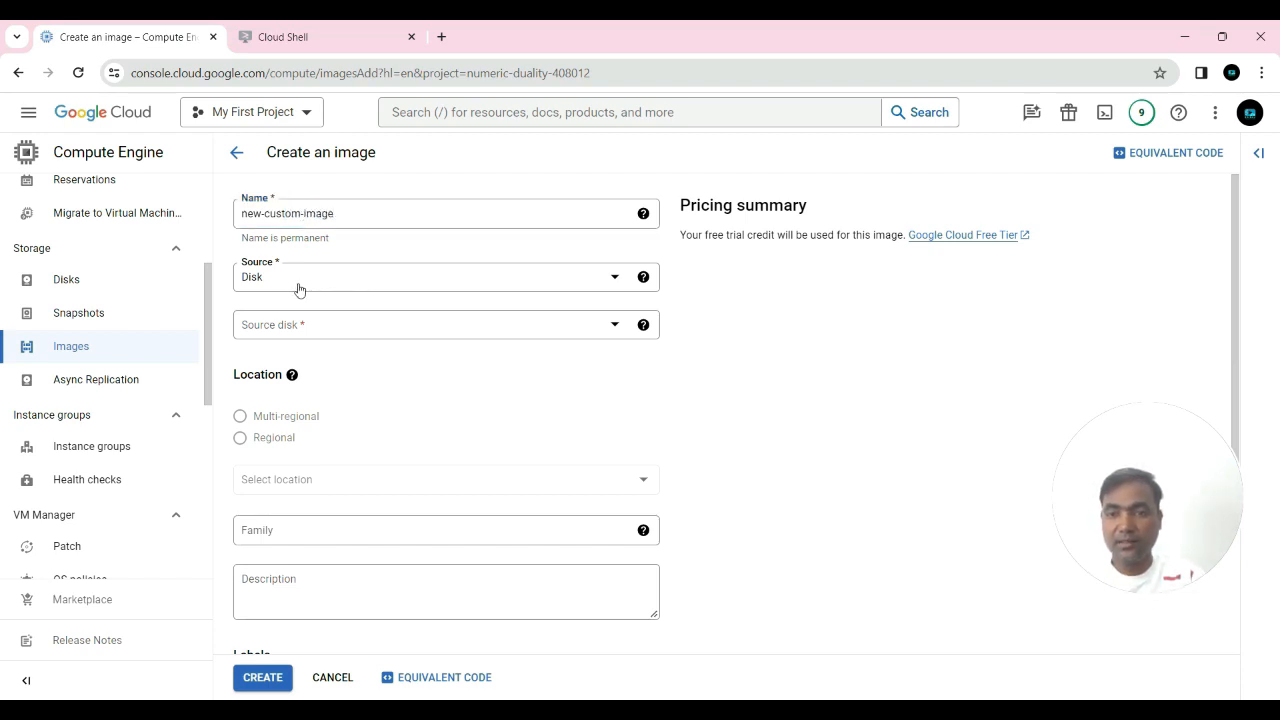
Use the existing-linux-server disk as the image source and allow its instance to keep running
{"action": "left_click", "coordinate": [298, 285]}
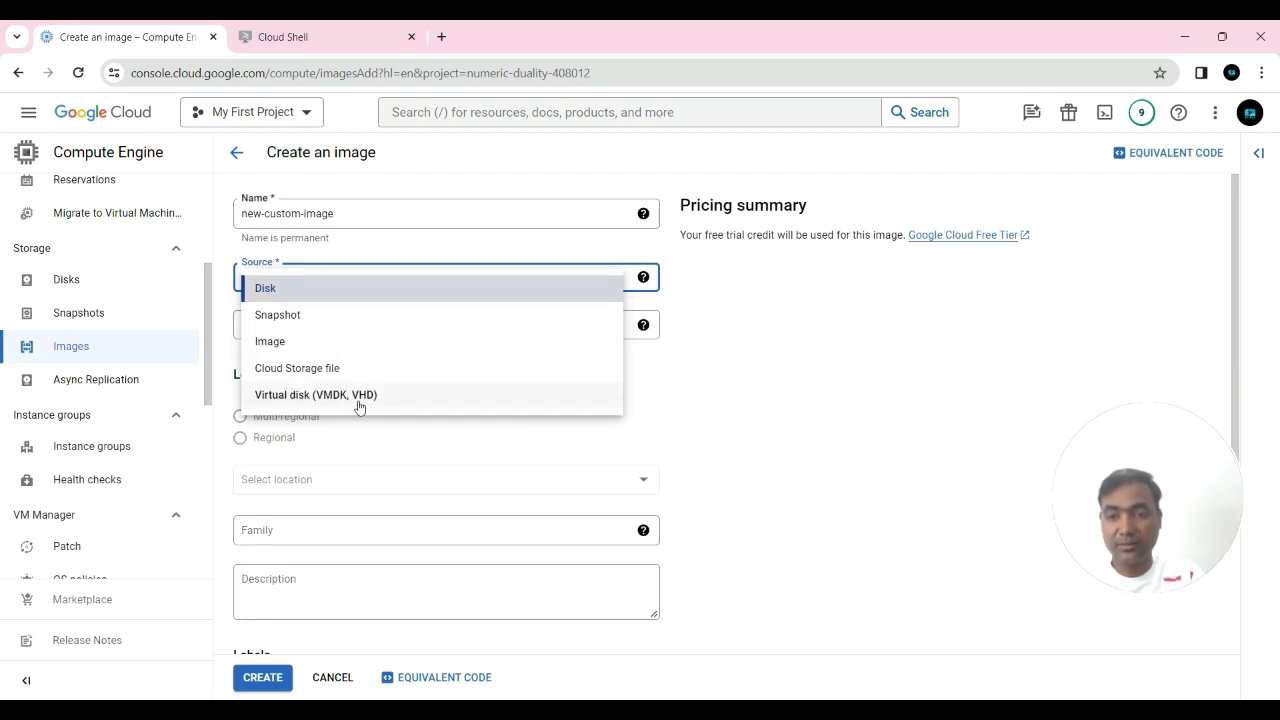
{"action": "left_click", "coordinate": [278, 296]}
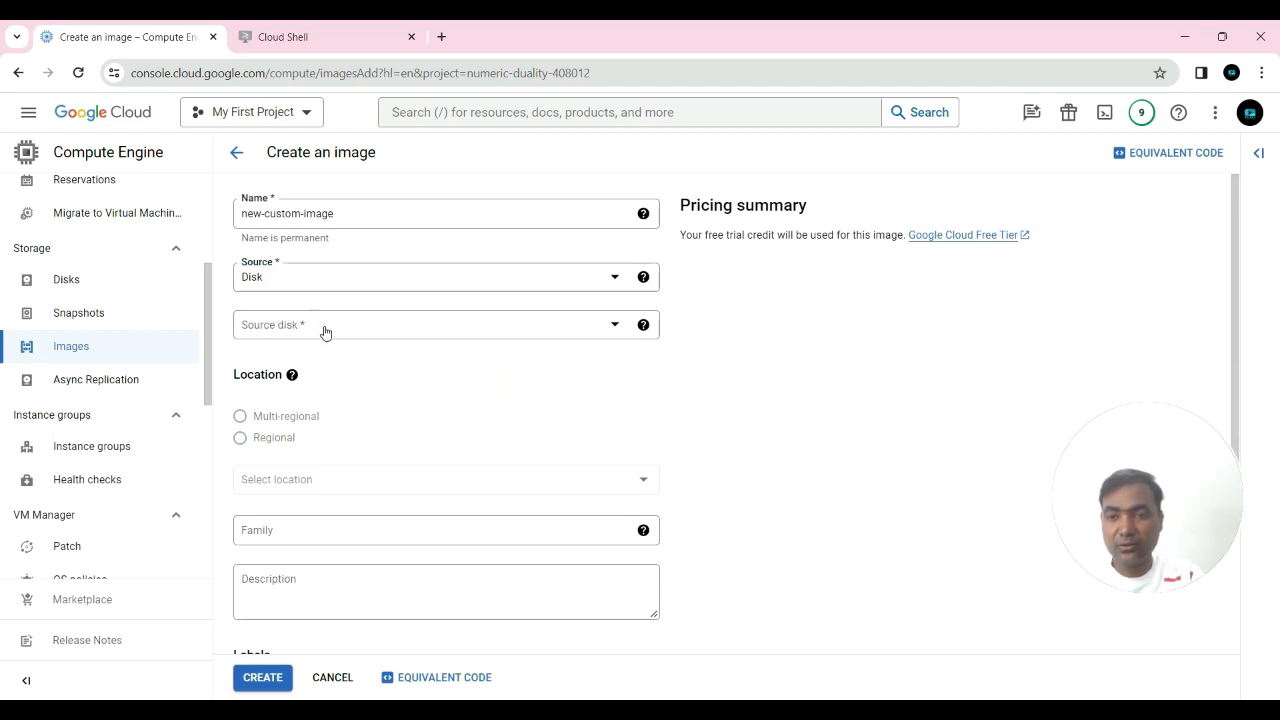
{"action": "left_click", "coordinate": [325, 326]}
{"action": "left_click", "coordinate": [344, 388]}
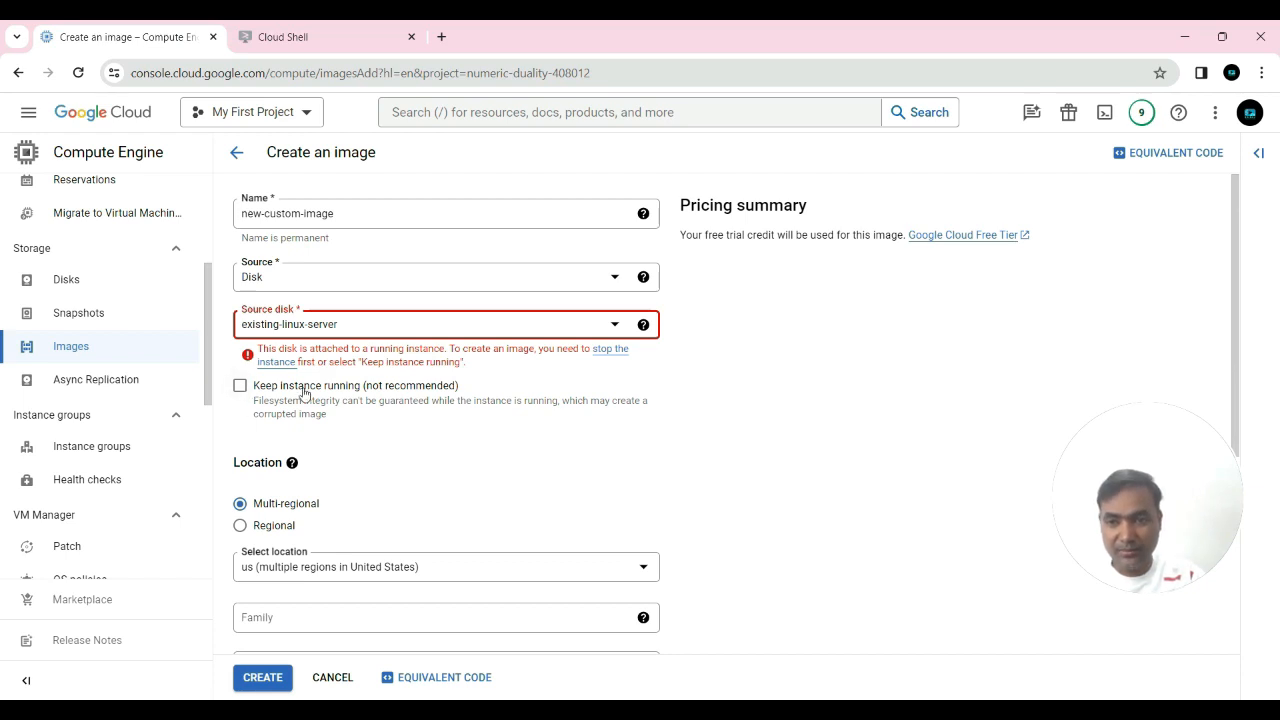
{"action": "left_click", "coordinate": [240, 387]}
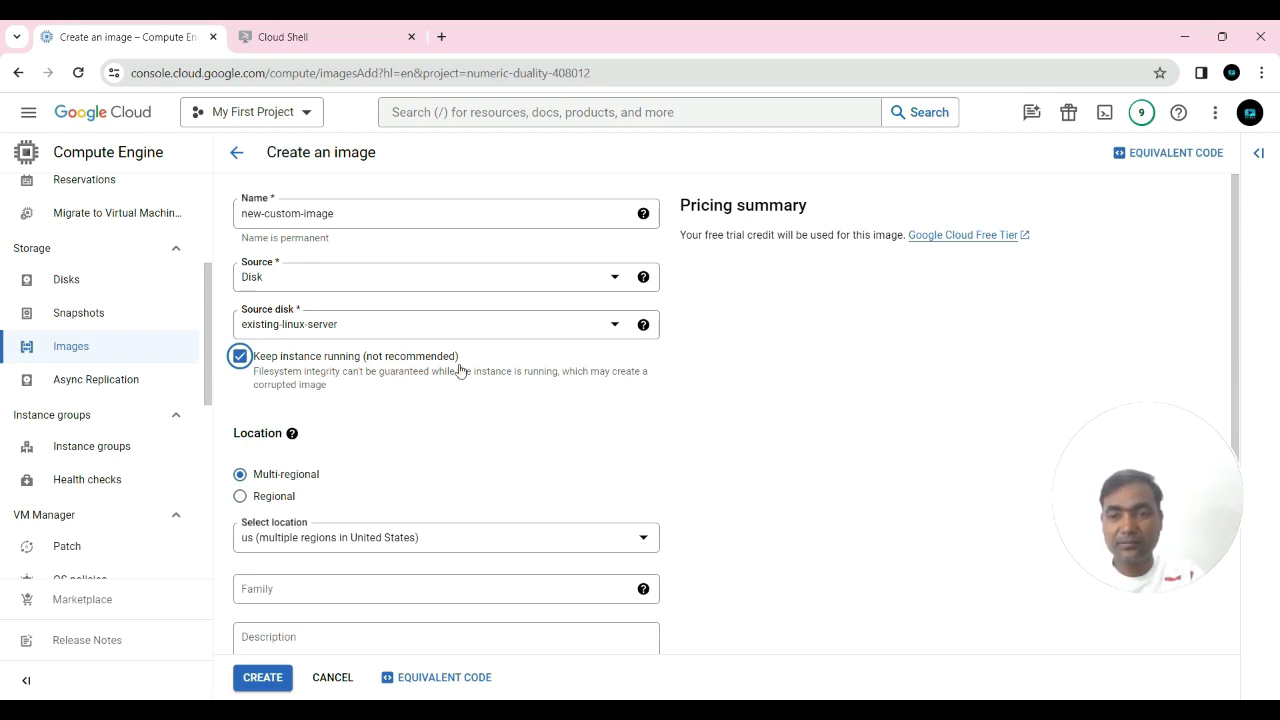
Review the location, label and encryption settings, then create the image with the default options
{"action": "scroll", "coordinate": [439, 409], "scroll_direction": "down", "scroll_amount": 3}
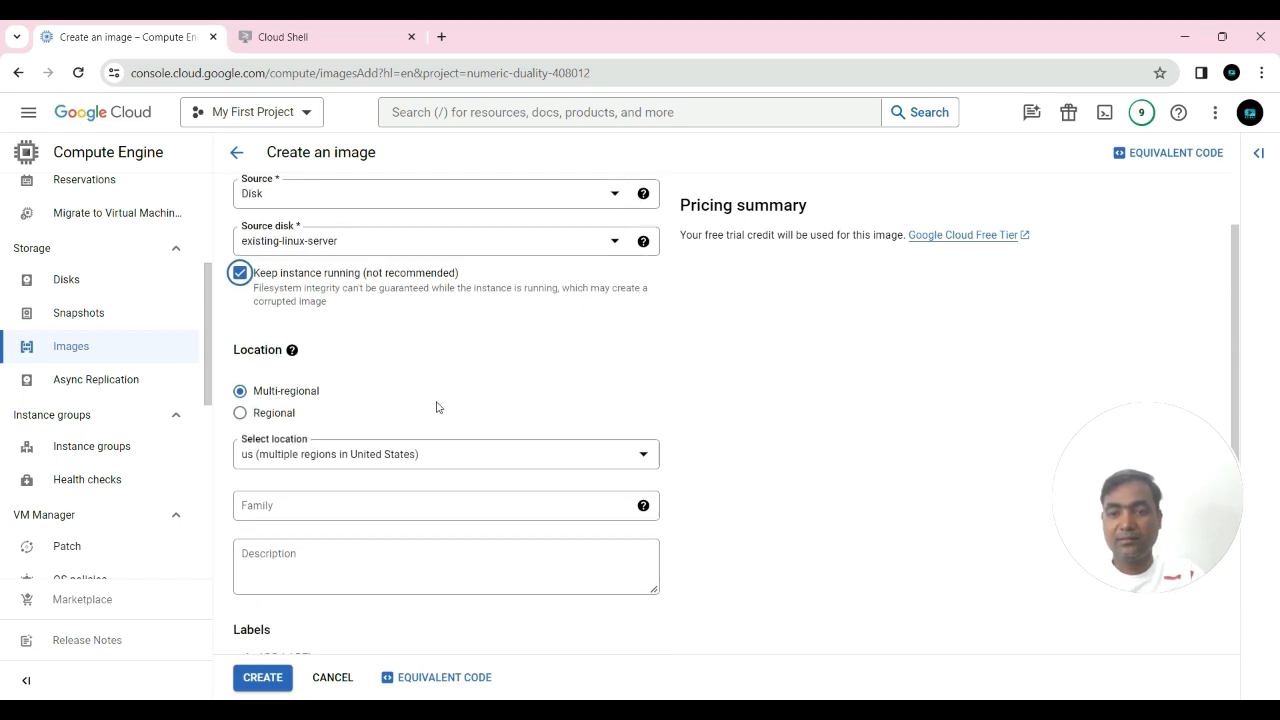
{"action": "scroll", "coordinate": [425, 402], "scroll_direction": "down", "scroll_amount": 1}
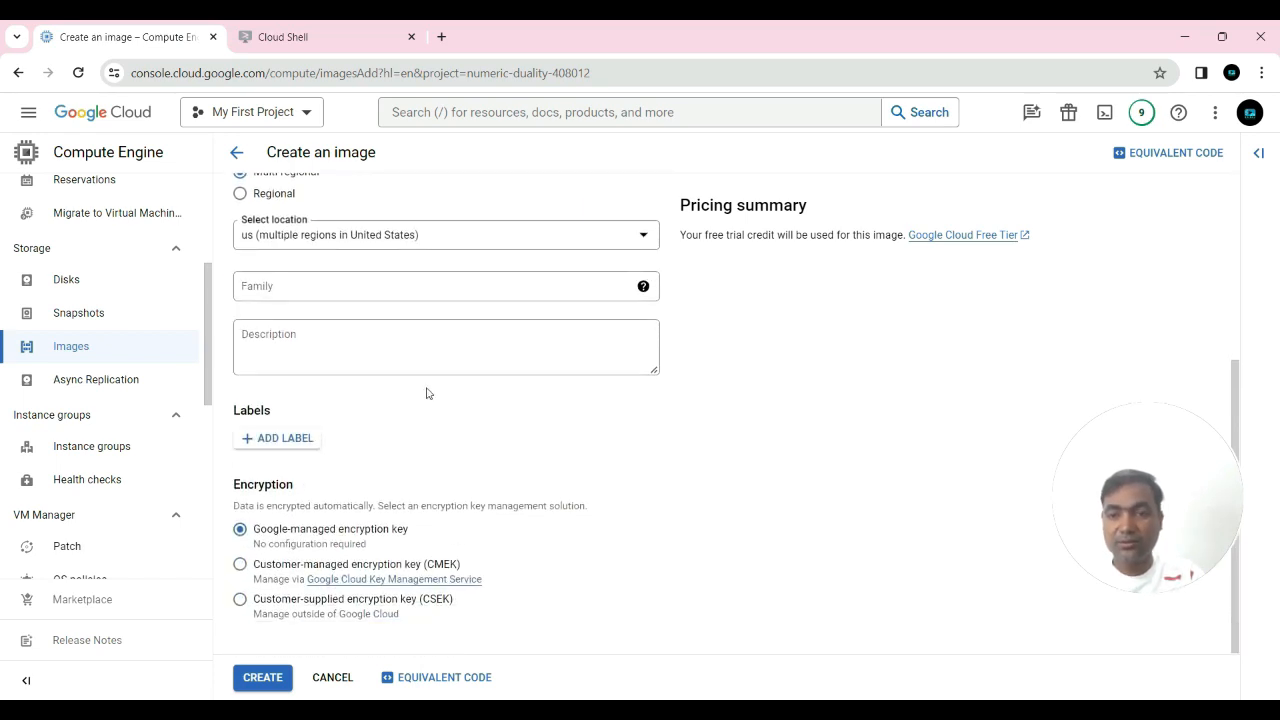
{"action": "scroll", "coordinate": [427, 394], "scroll_direction": "up", "scroll_amount": 4}
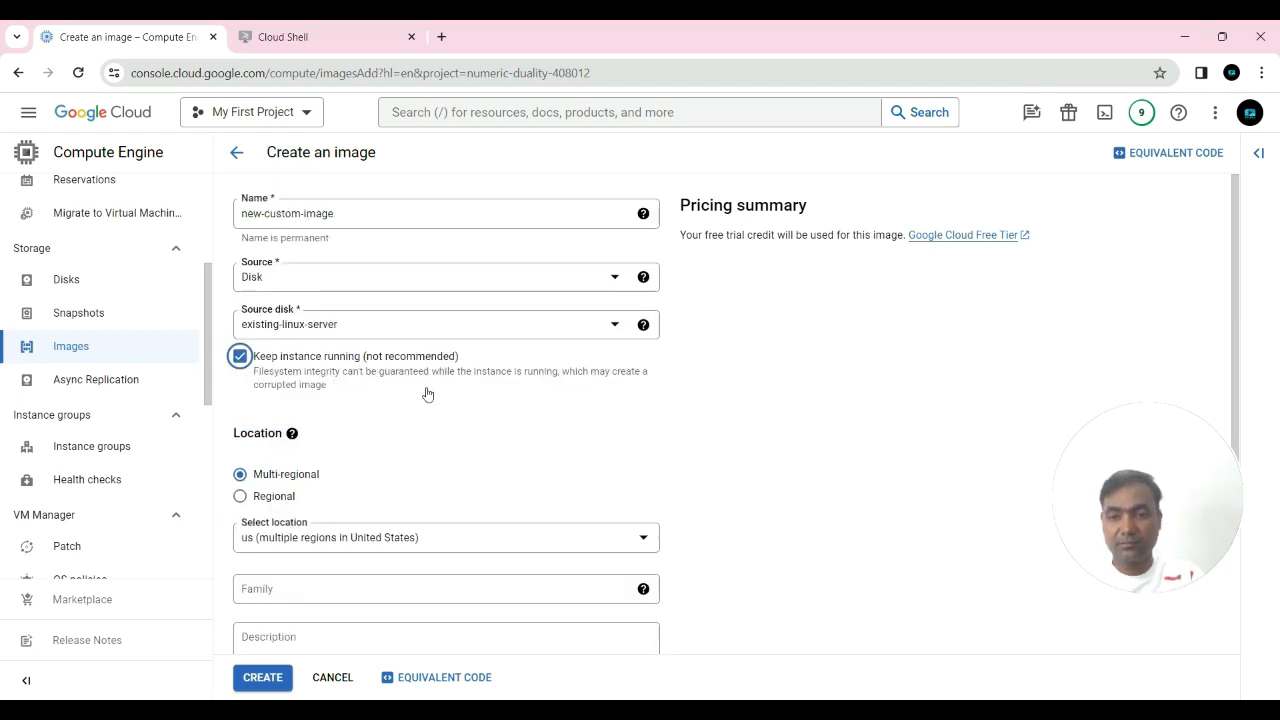
{"action": "scroll", "coordinate": [427, 394], "scroll_direction": "down", "scroll_amount": 1}
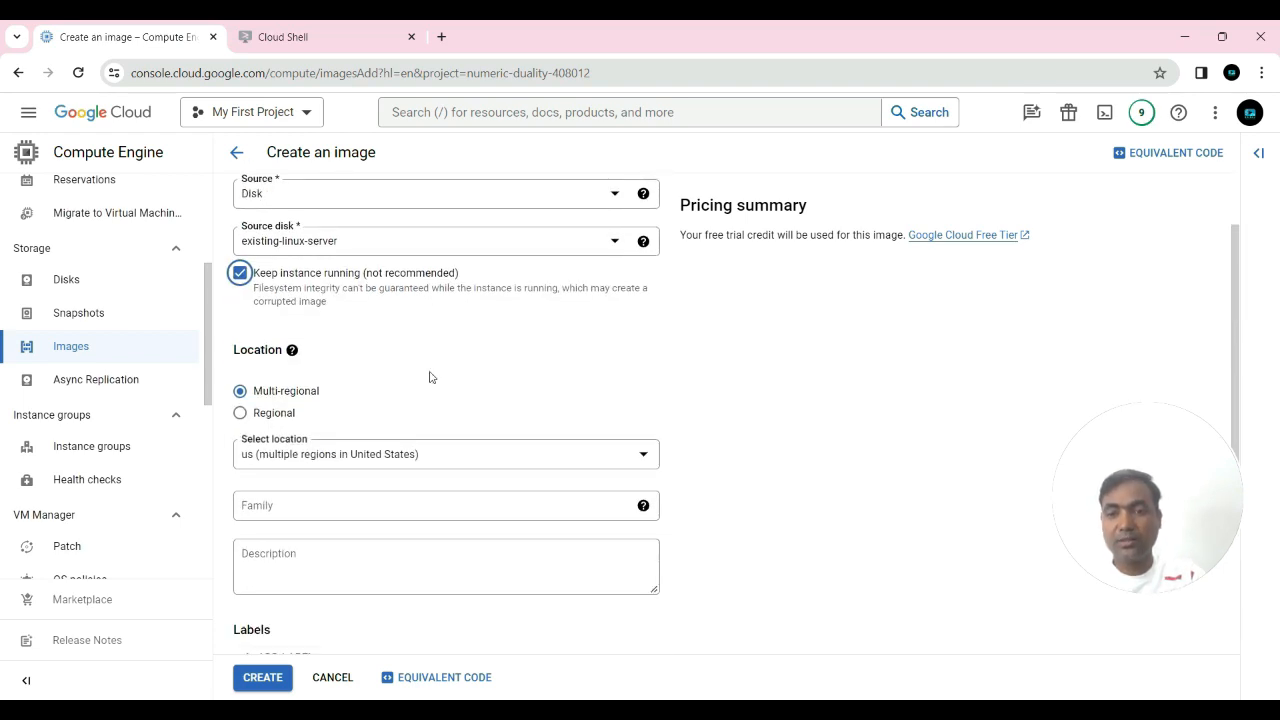
{"action": "left_click", "coordinate": [333, 412]}
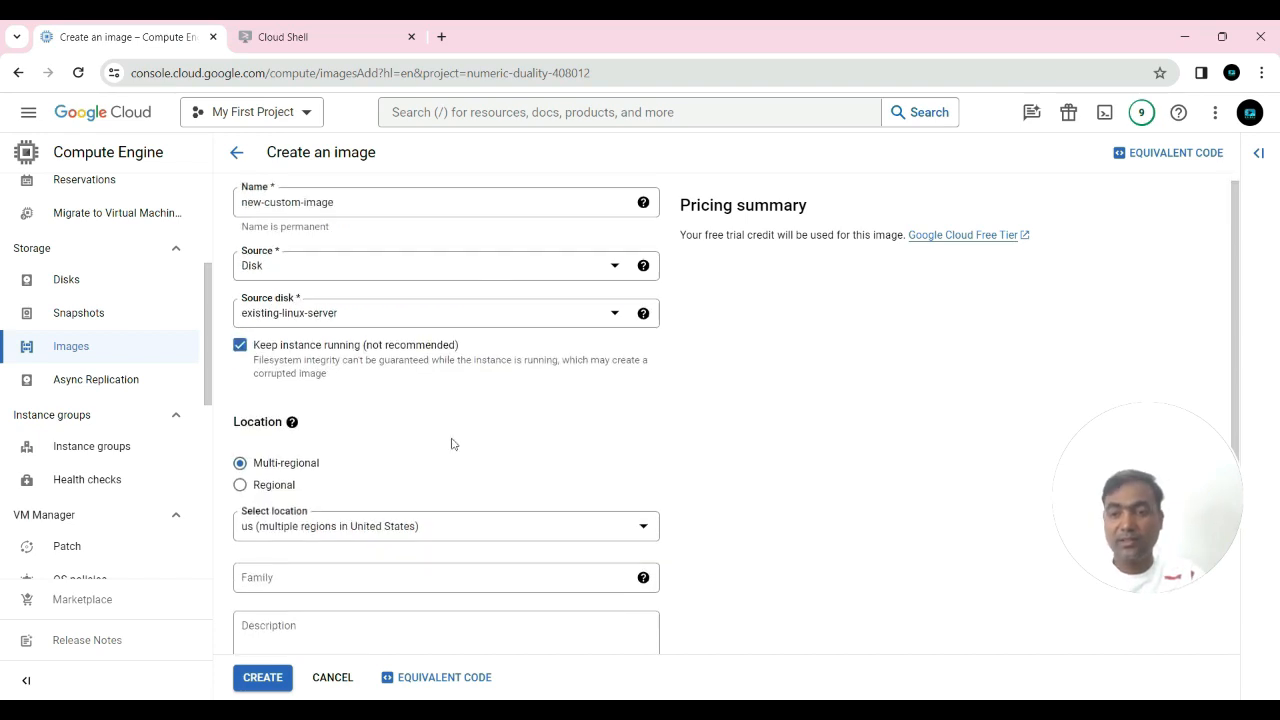
{"action": "scroll", "coordinate": [451, 443], "scroll_direction": "down", "scroll_amount": 2}
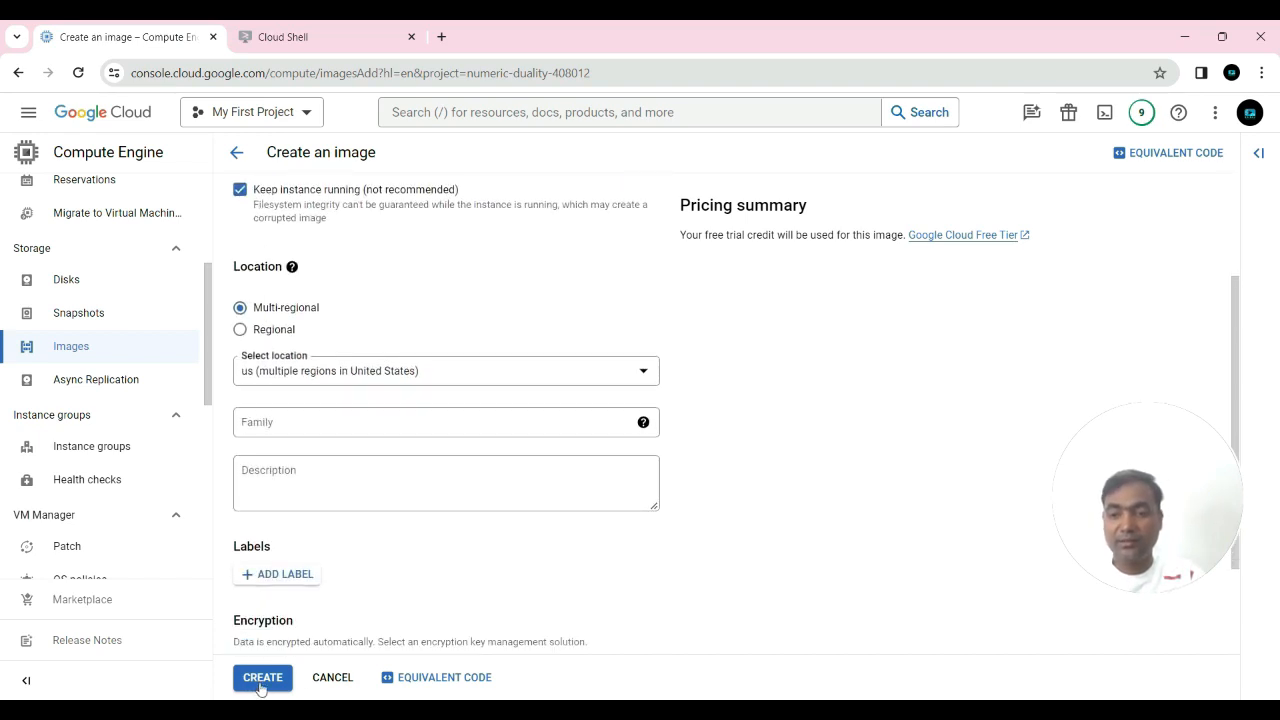
{"action": "left_click", "coordinate": [261, 678]}
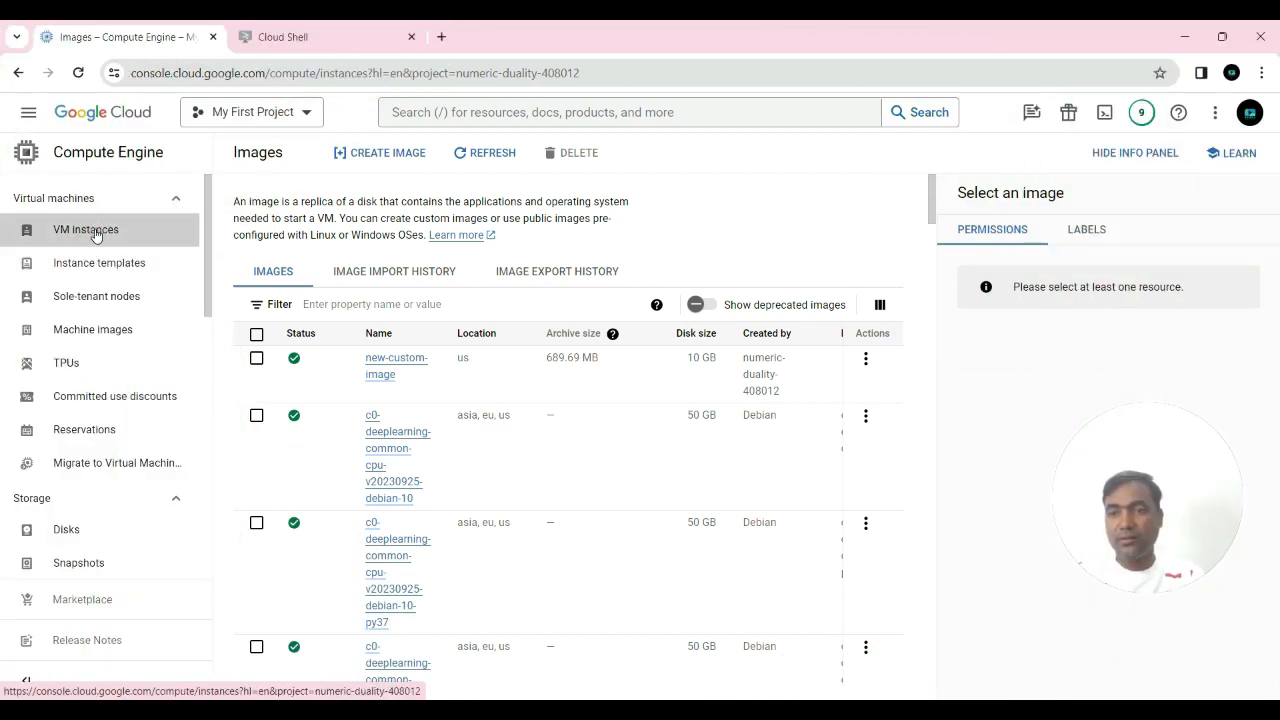
Stop the existing-linux-server VM instance and confirm the shutdown
{"action": "left_click", "coordinate": [97, 234]}
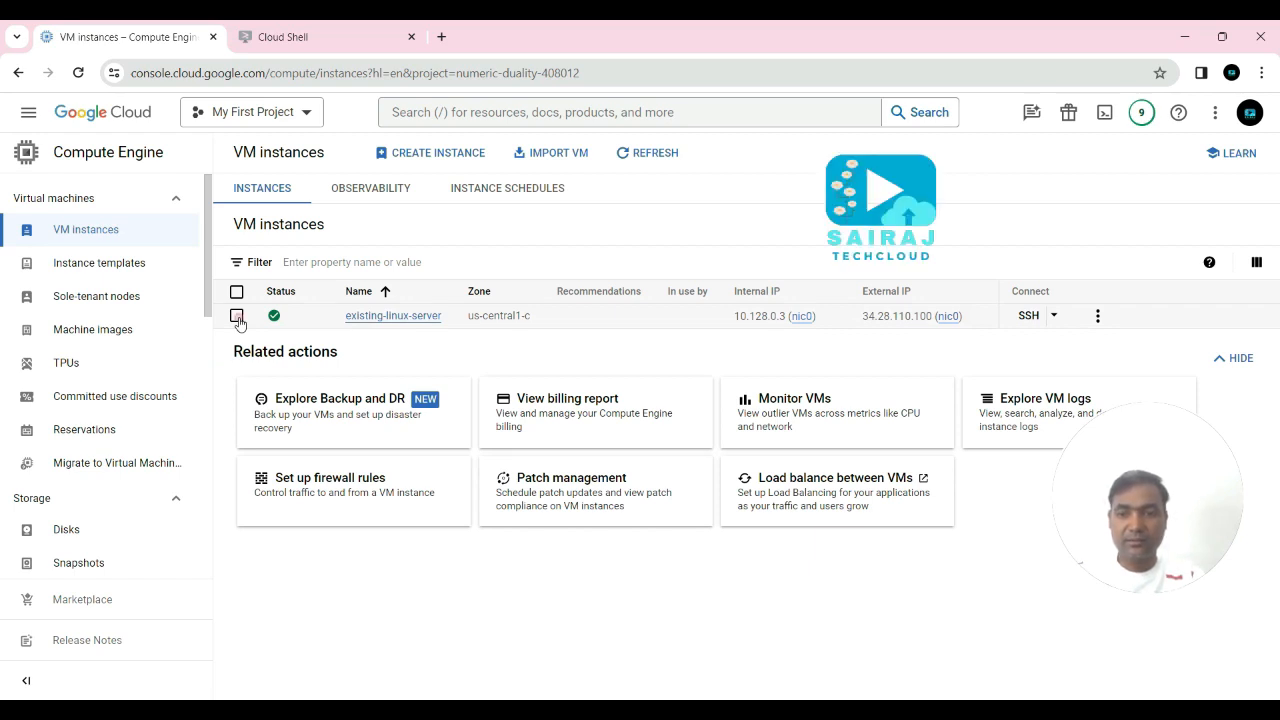
{"action": "left_click", "coordinate": [237, 316]}
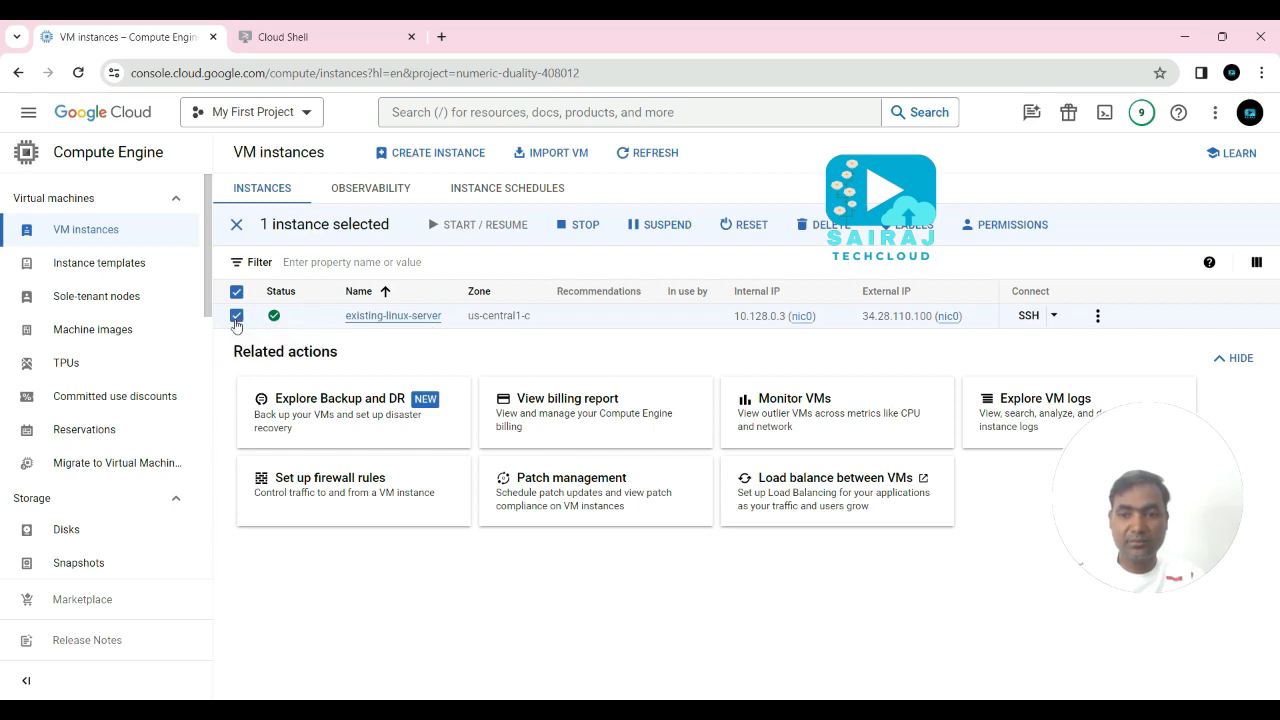
{"action": "left_click", "coordinate": [577, 226]}
{"action": "left_click", "coordinate": [840, 496]}
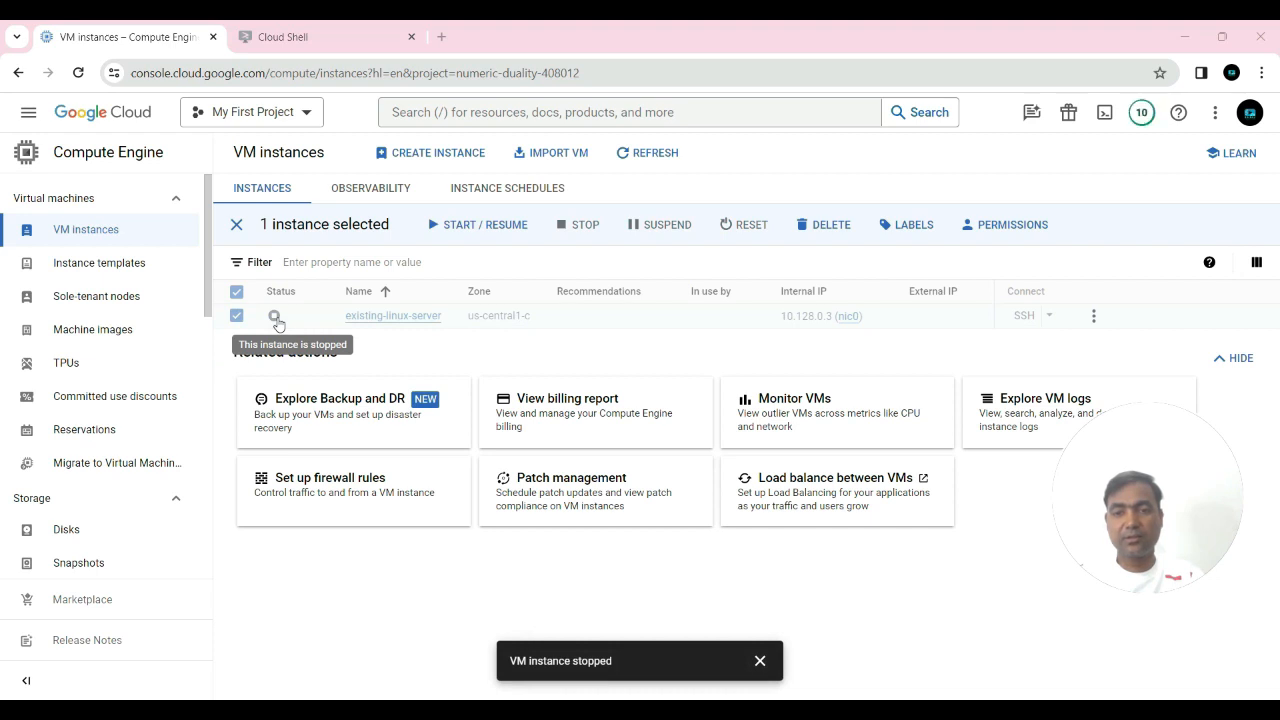
Start creating a second Compute Engine image and name it my-custom-image
{"action": "scroll", "coordinate": [118, 340], "scroll_direction": "down", "scroll_amount": 3}
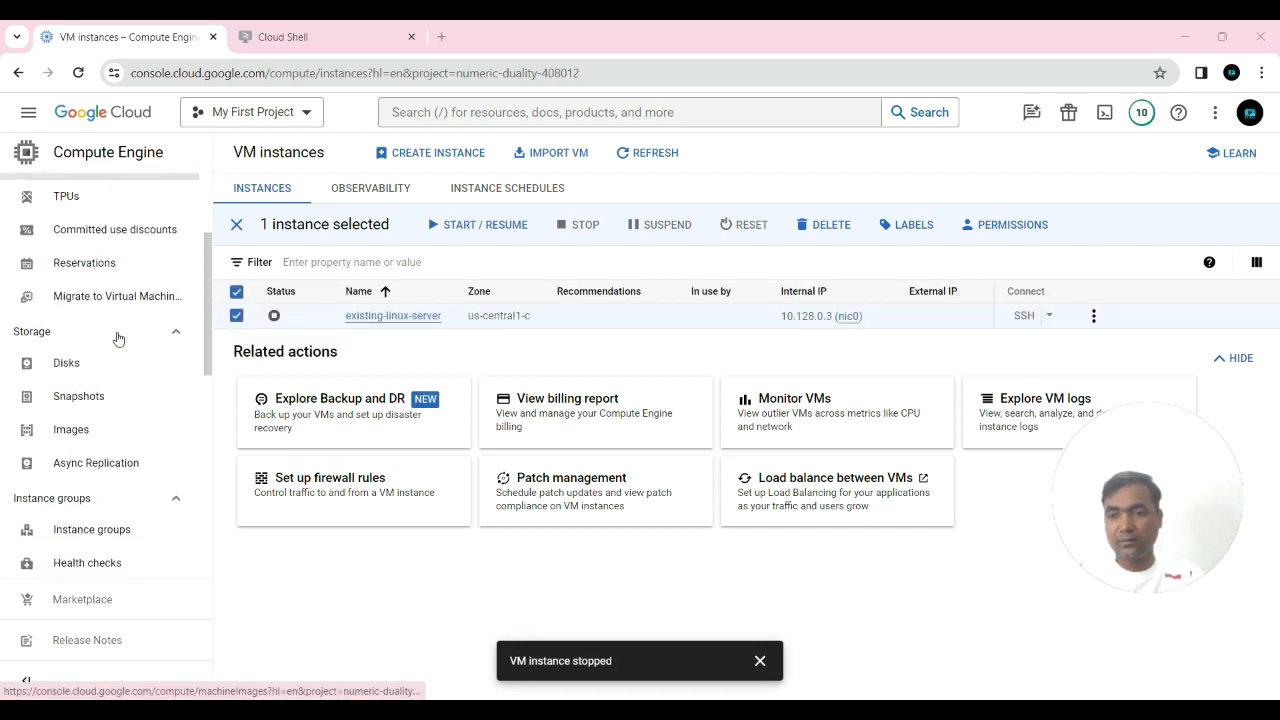
{"action": "scroll", "coordinate": [100, 300], "scroll_direction": "up", "scroll_amount": 2}
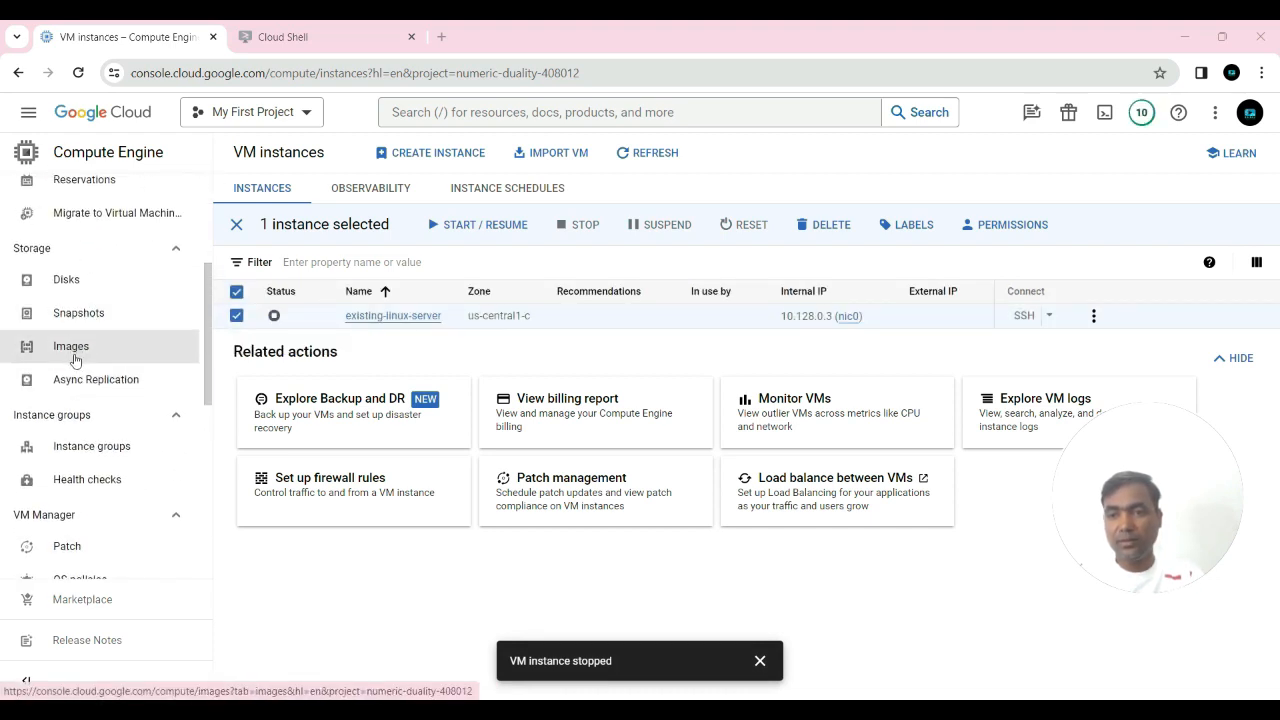
{"action": "left_click", "coordinate": [77, 351]}
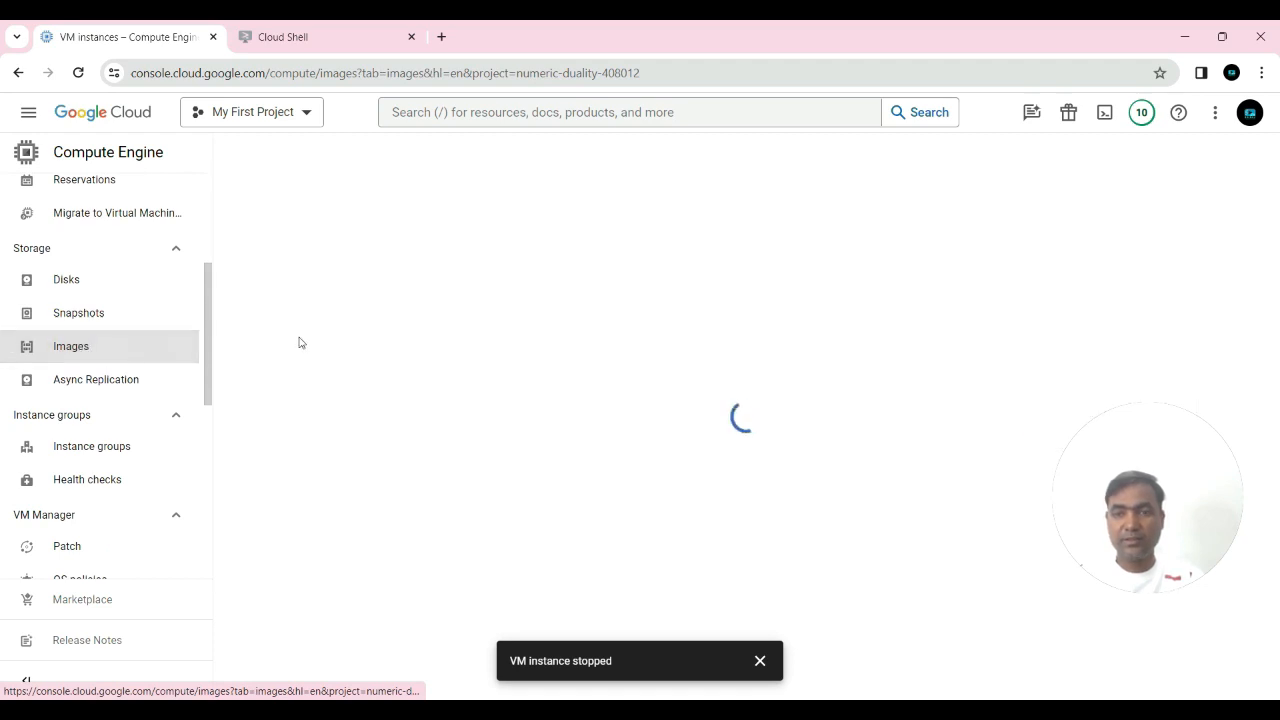
{"action": "left_click", "coordinate": [397, 158]}
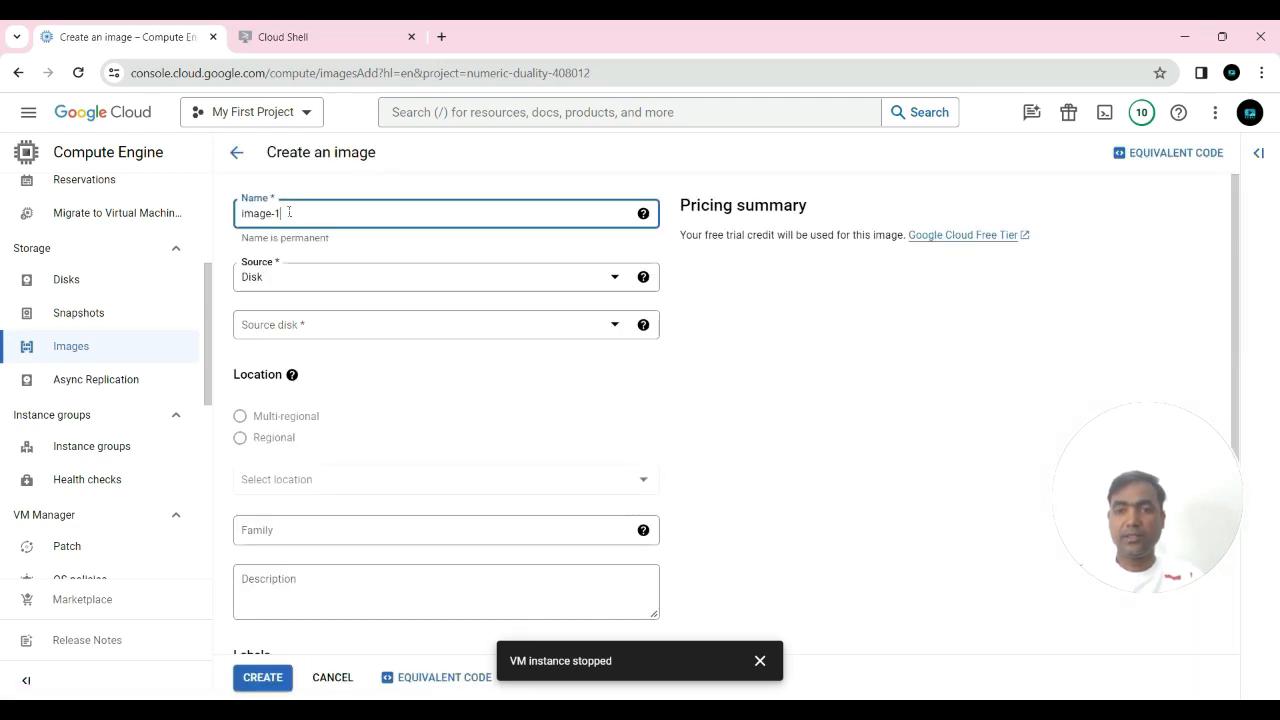
{"action": "key", "text": "ctrl+a"}
{"action": "key", "text": "BackSpace"}
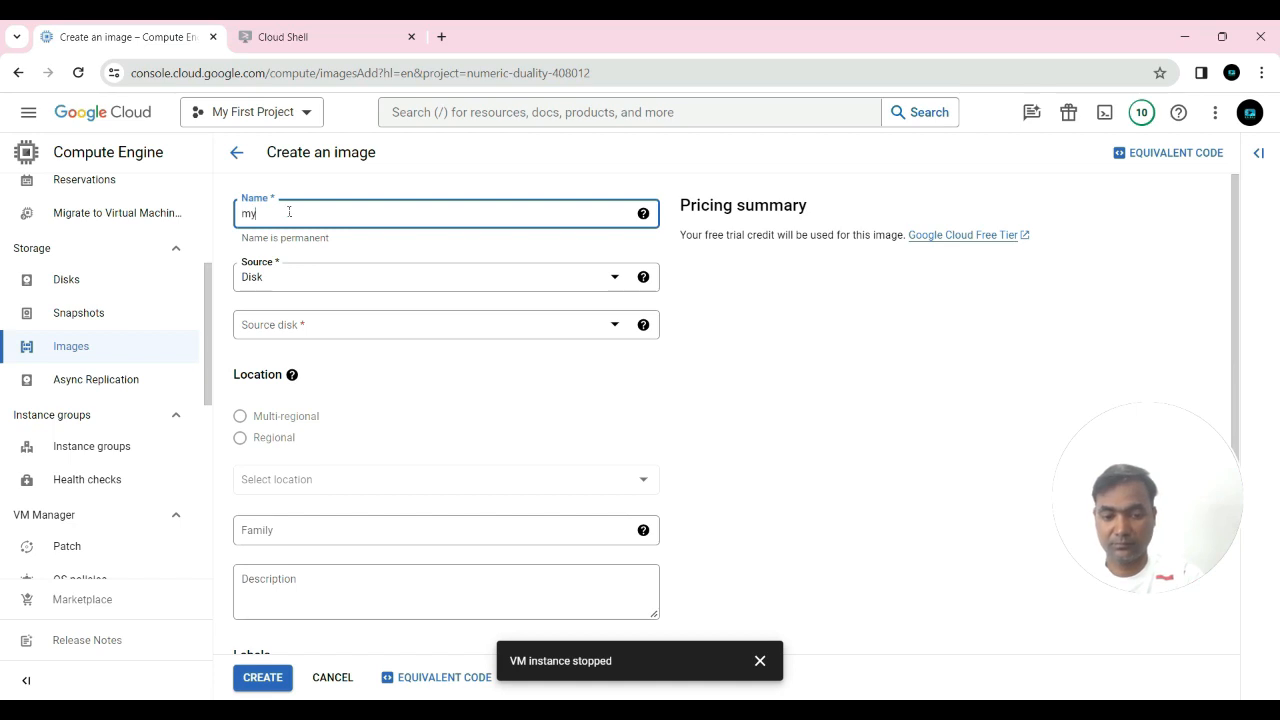
{"action": "type", "text": "my-custom-image"}
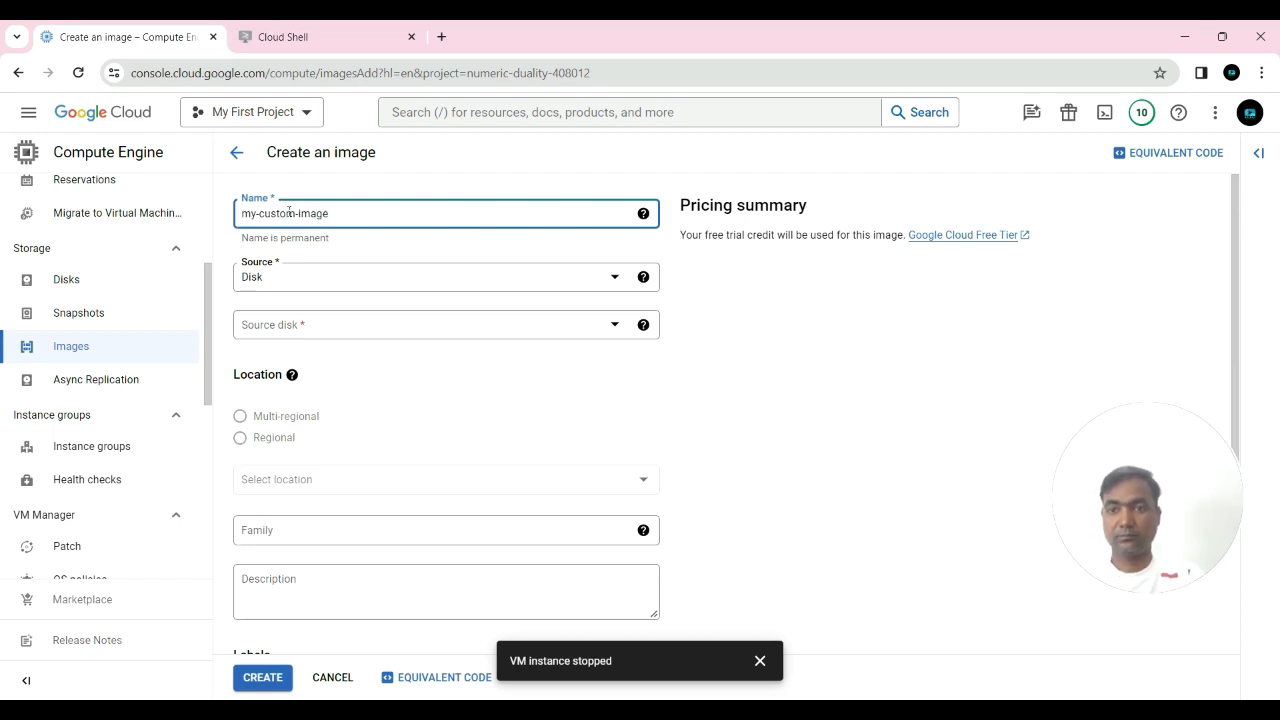
Set the second image's source type to Disk and choose existing-linux-server as the source disk
{"action": "left_click", "coordinate": [392, 264]}
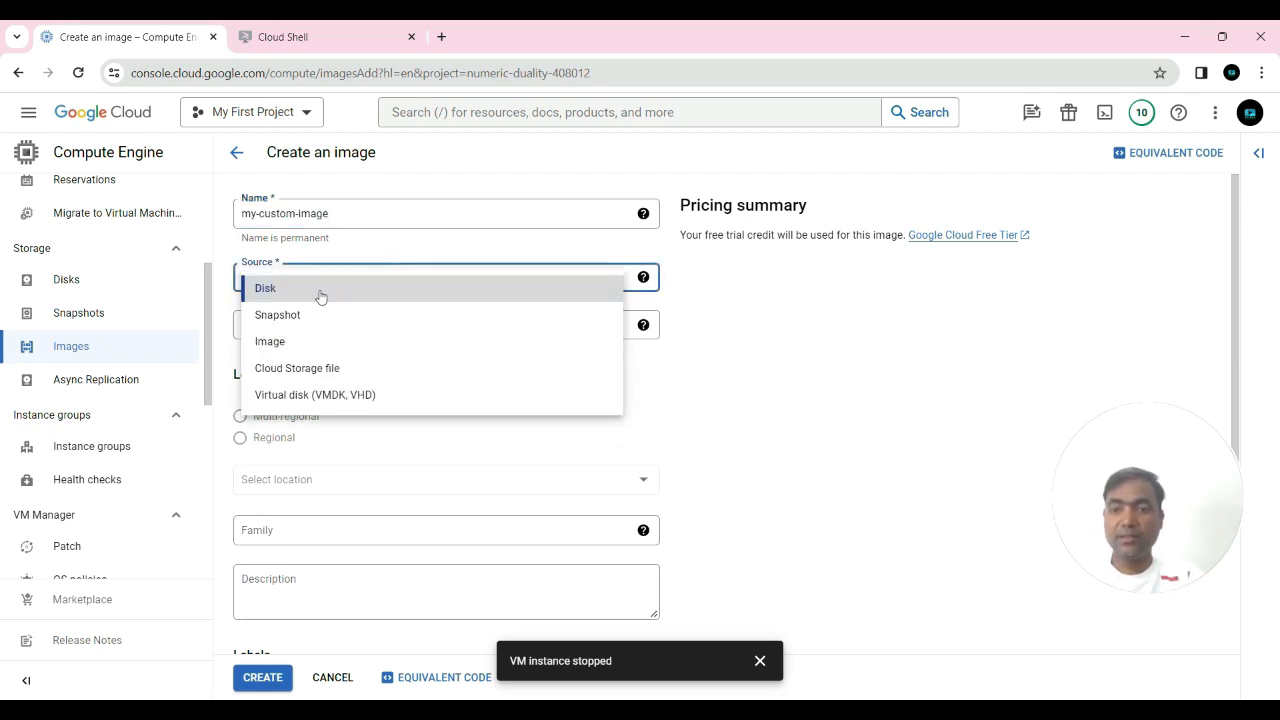
{"action": "left_click", "coordinate": [270, 298]}
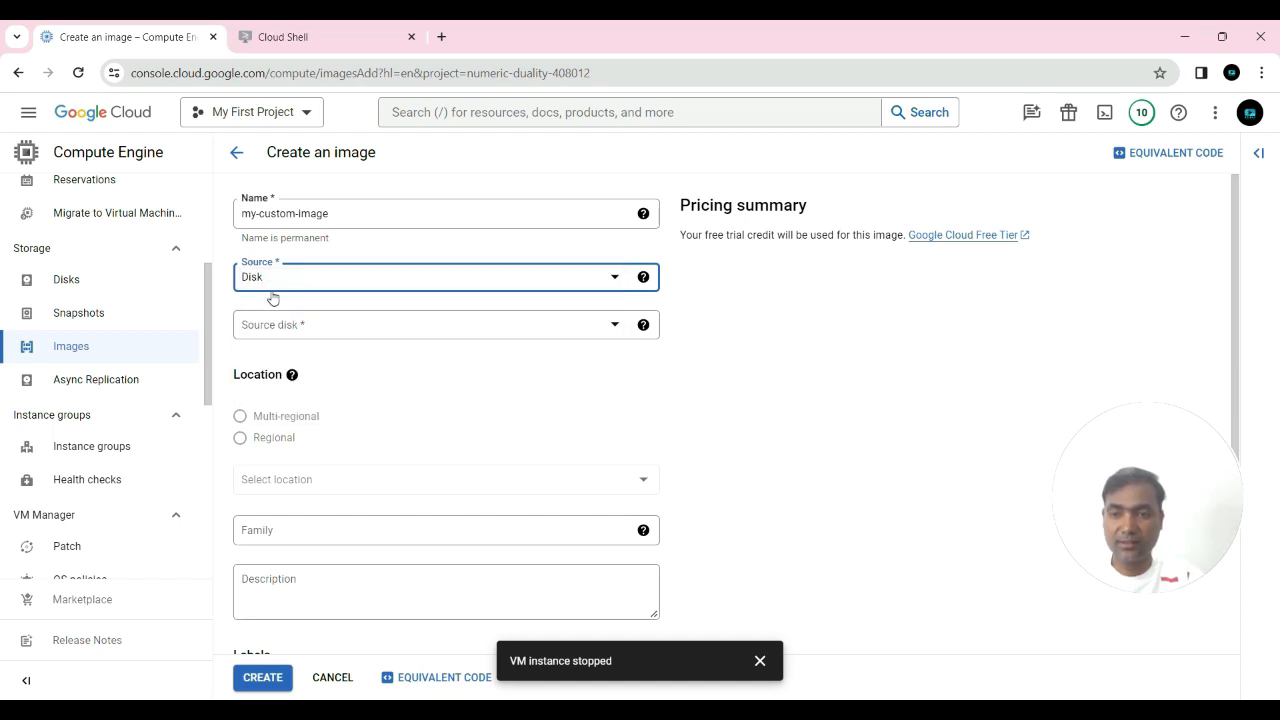
{"action": "left_click", "coordinate": [334, 327]}
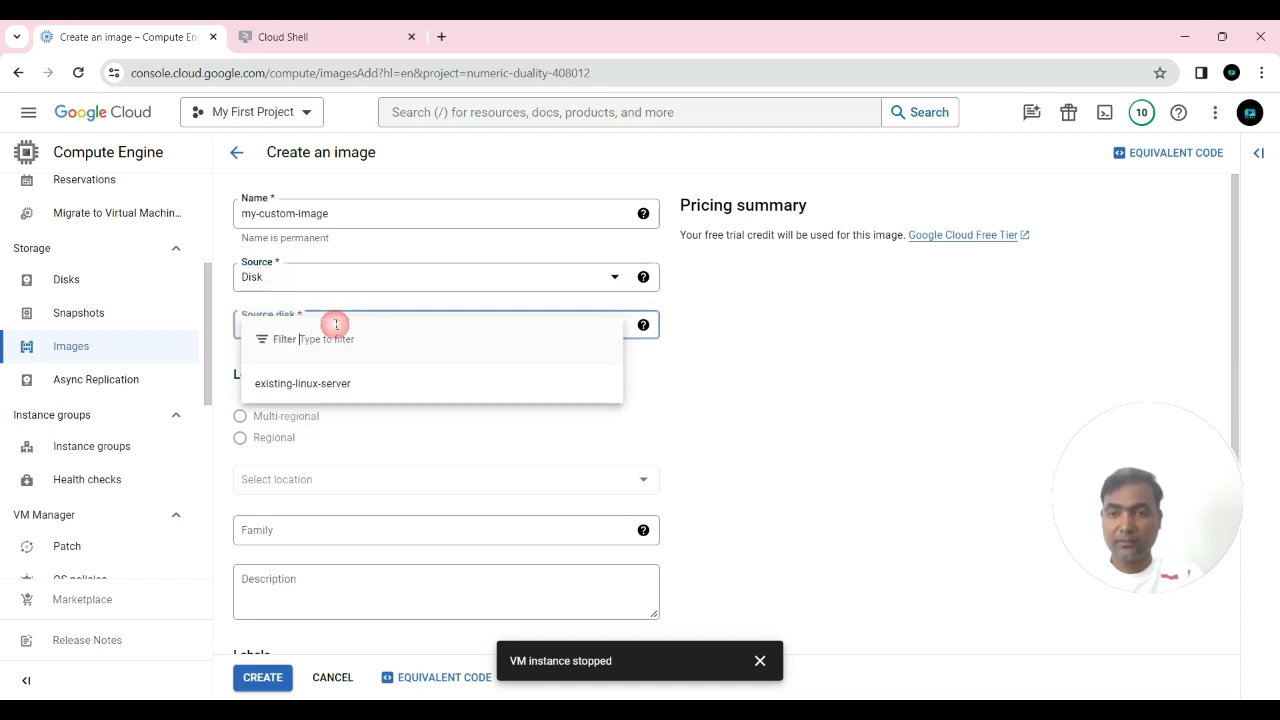
{"action": "left_click", "coordinate": [291, 389]}
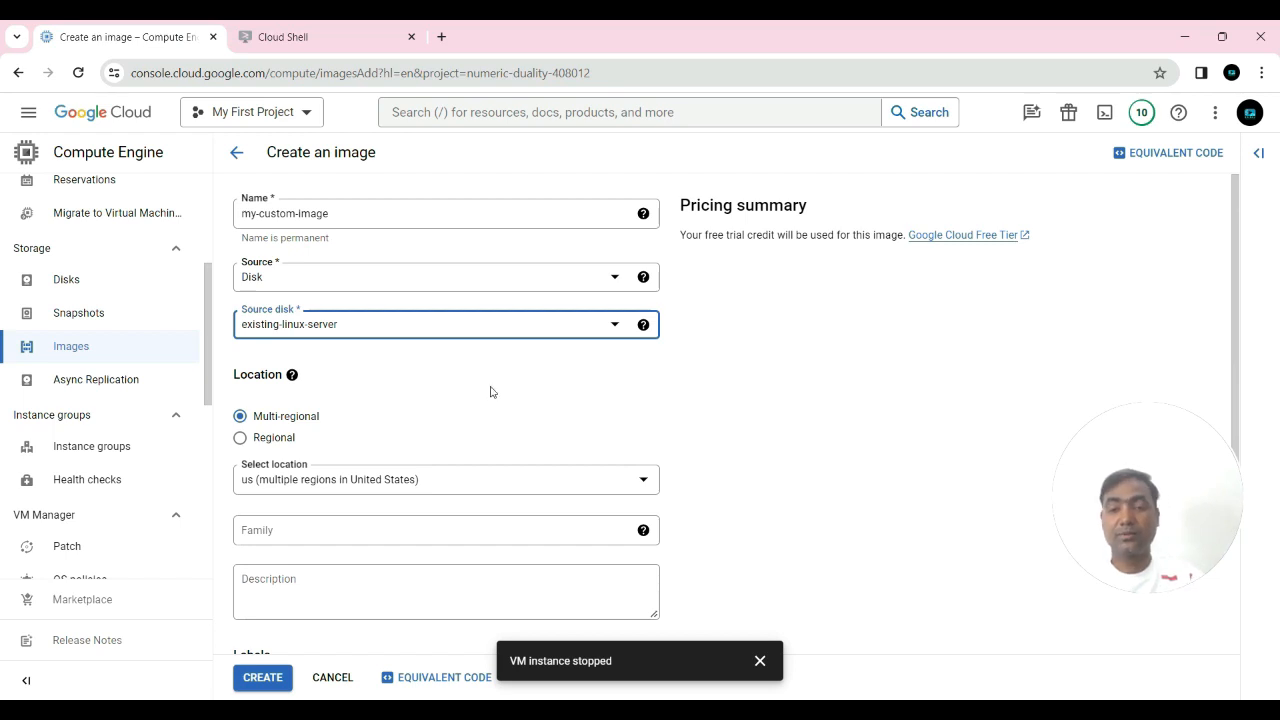
Create my-custom-image with the default location and encryption settings and refresh the image list
{"action": "scroll", "coordinate": [490, 391], "scroll_direction": "down", "scroll_amount": 1}
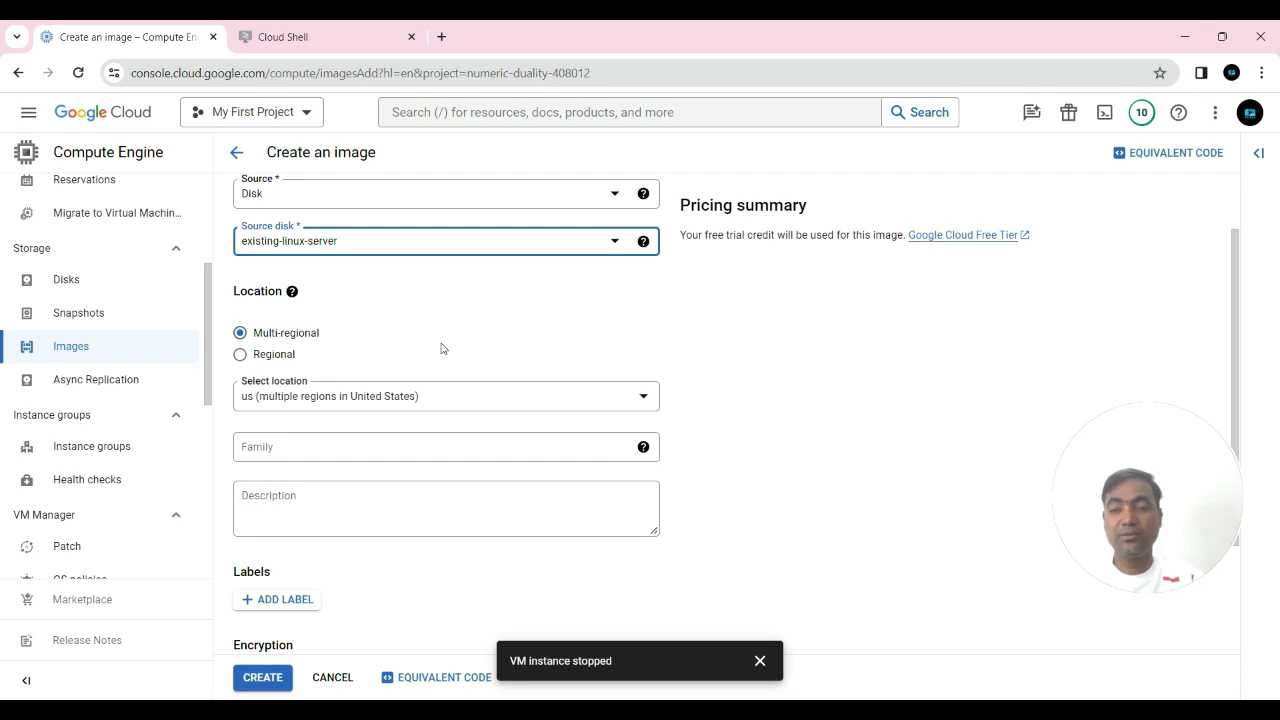
{"action": "scroll", "coordinate": [443, 345], "scroll_direction": "down", "scroll_amount": 2}
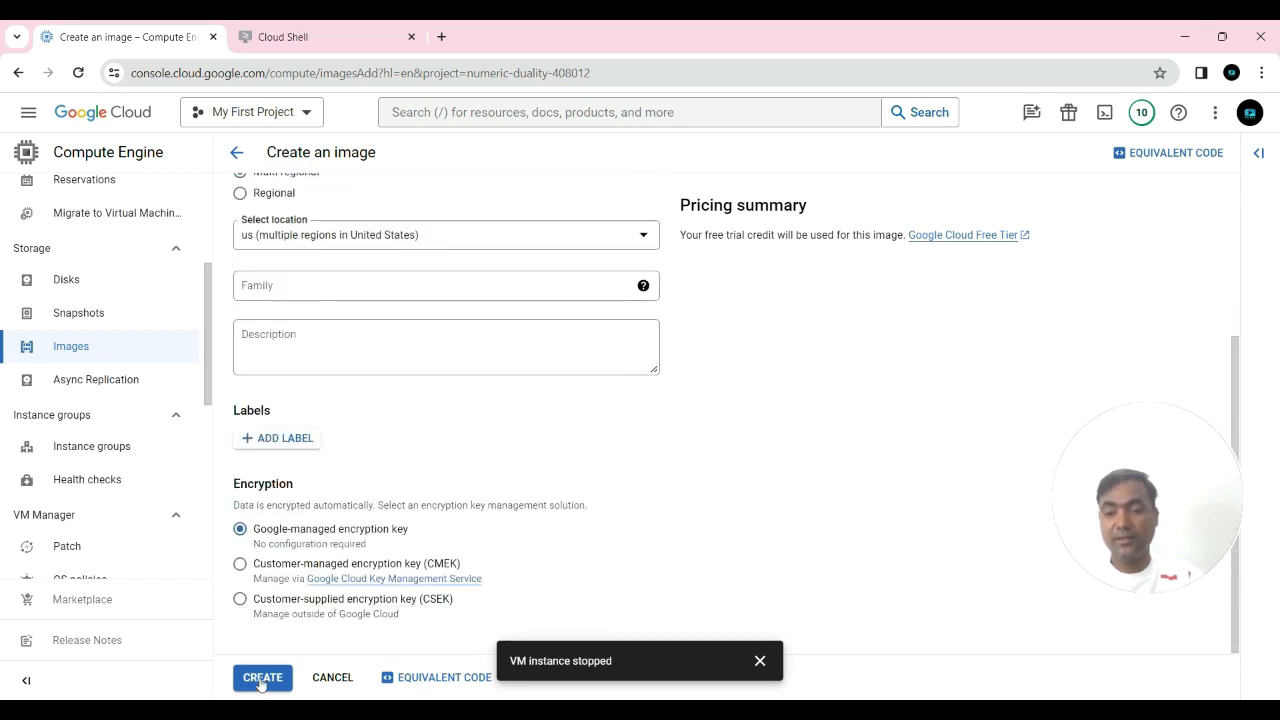
{"action": "left_click", "coordinate": [261, 677]}
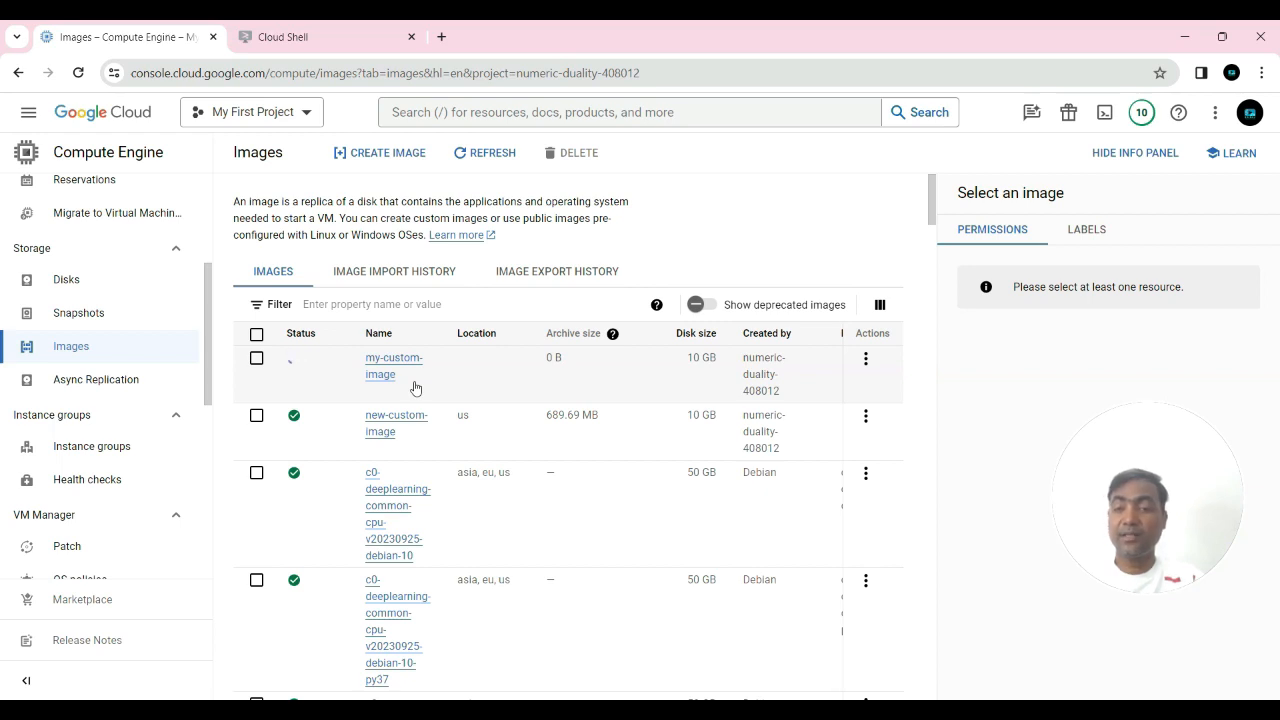
{"action": "left_click", "coordinate": [473, 152]}
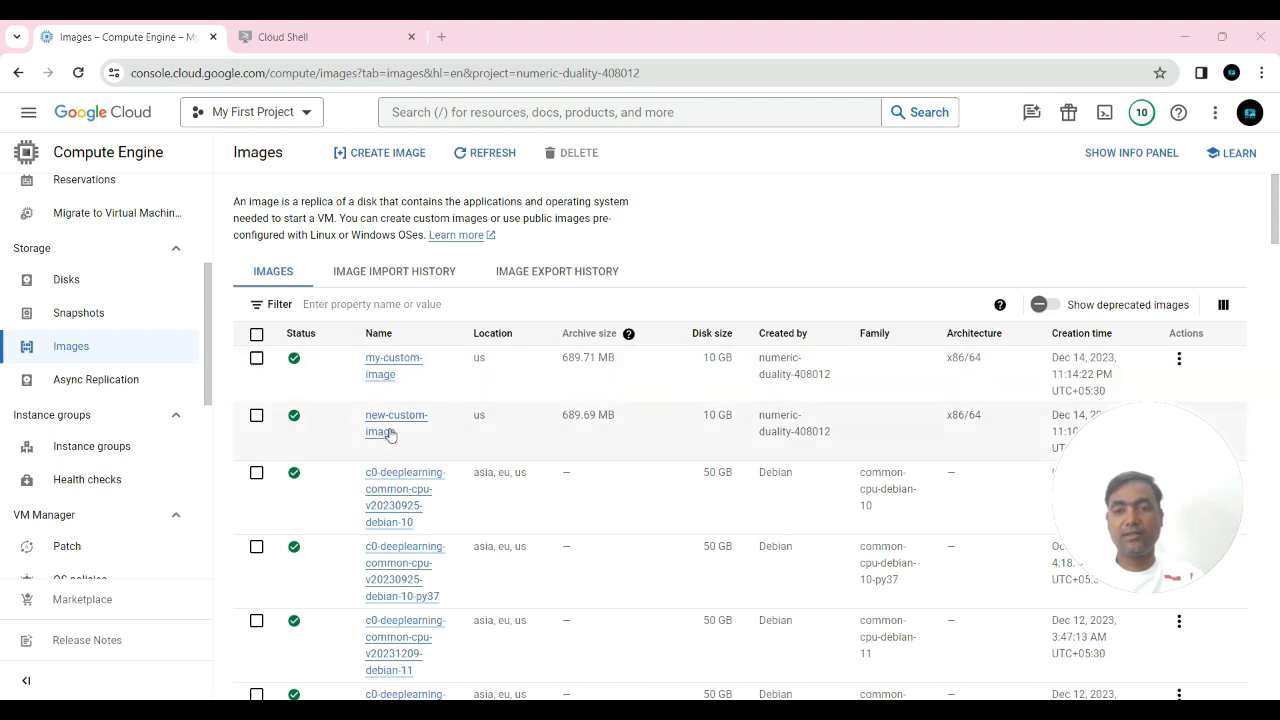
Delete the new-custom-image image and confirm the deletion
{"action": "left_click", "coordinate": [256, 416]}
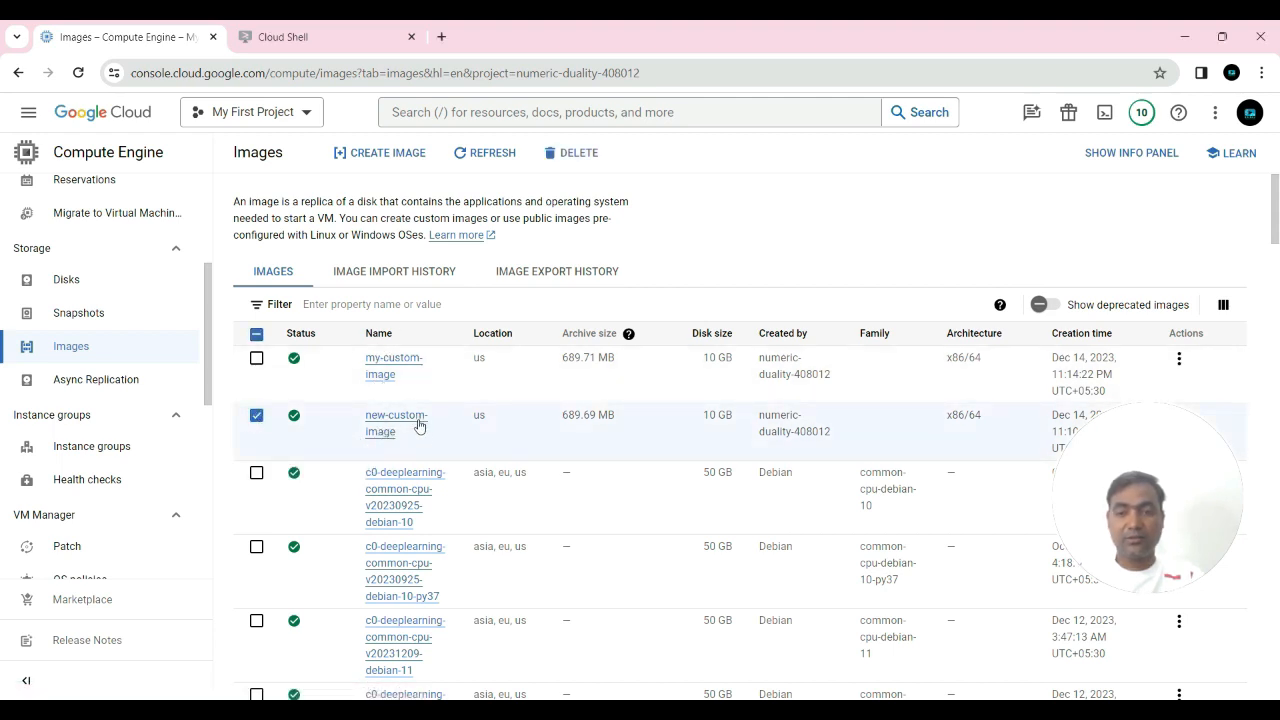
{"action": "left_click", "coordinate": [576, 157]}
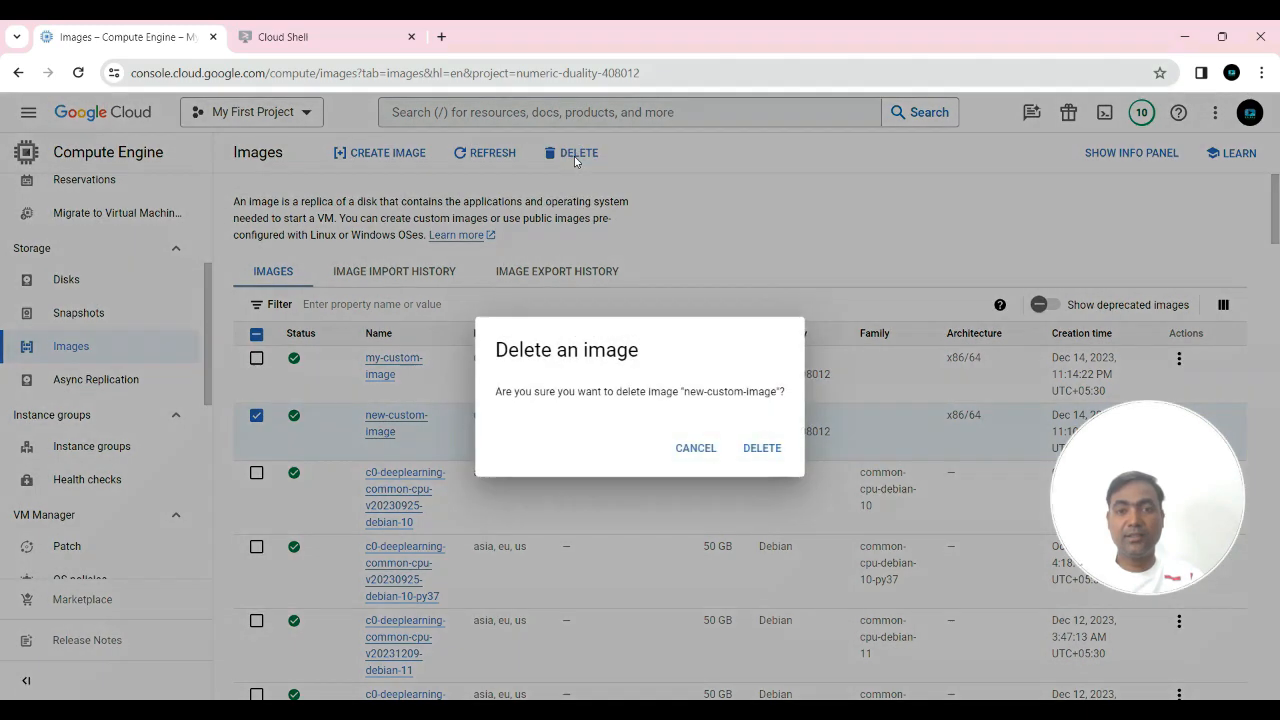
{"action": "left_click", "coordinate": [765, 452]}
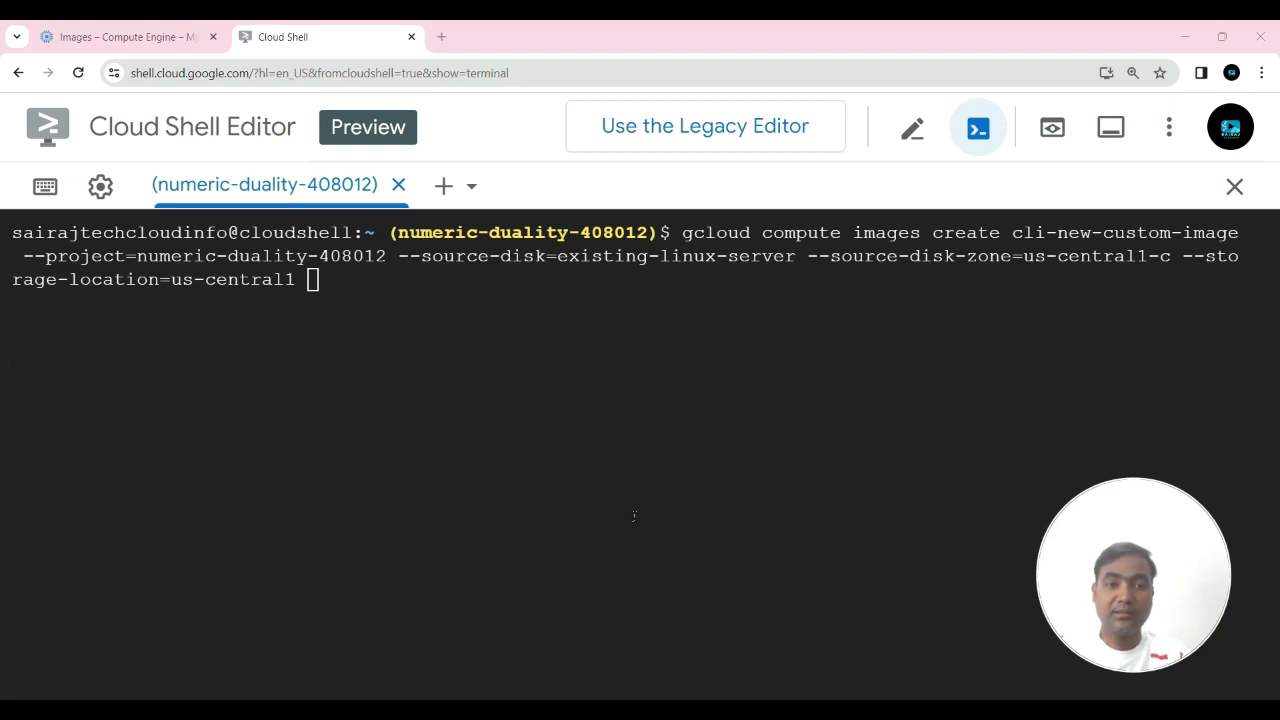
Review and run the prepared Cloud Shell command that creates cli-new-custom-image from disk existing-linux-server in zone us-central1-c with storage location us-central1
{"action": "left_click_drag", "start_coordinate": [1012, 232], "coordinate": [1250, 232]}
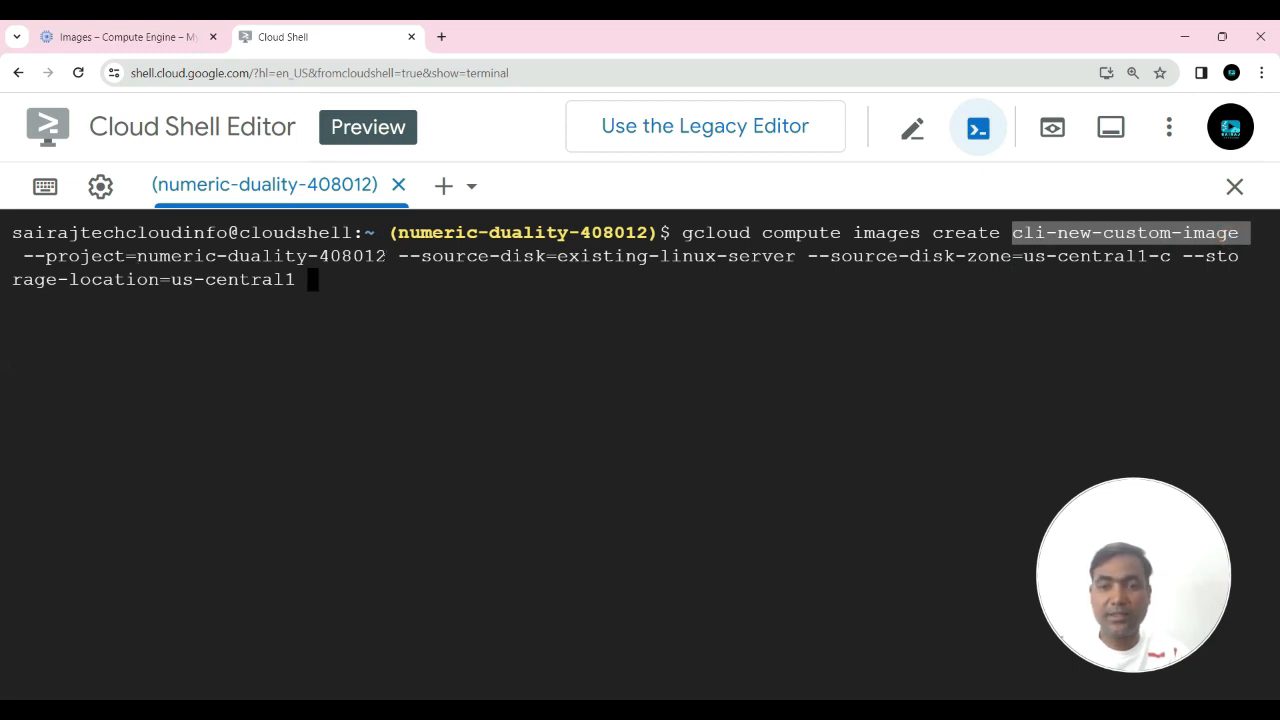
{"action": "left_click_drag", "start_coordinate": [557, 258], "coordinate": [796, 258]}
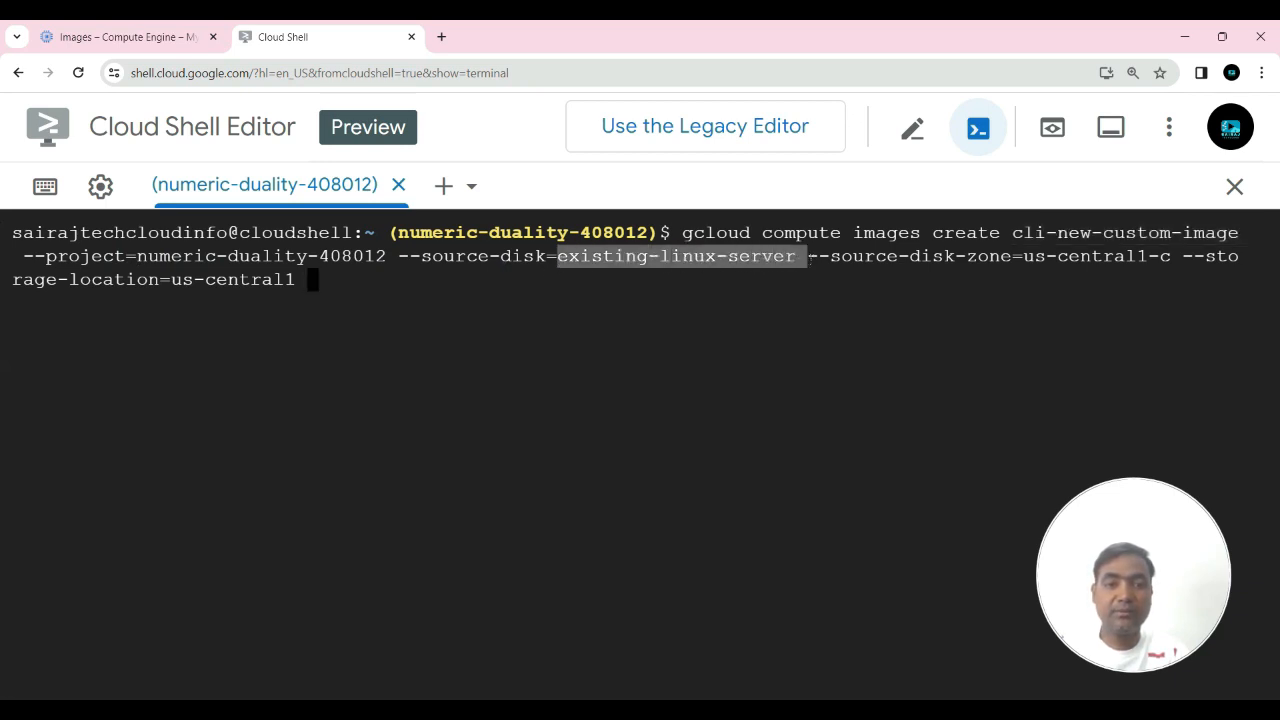
{"action": "key", "text": "ctrl+c"}
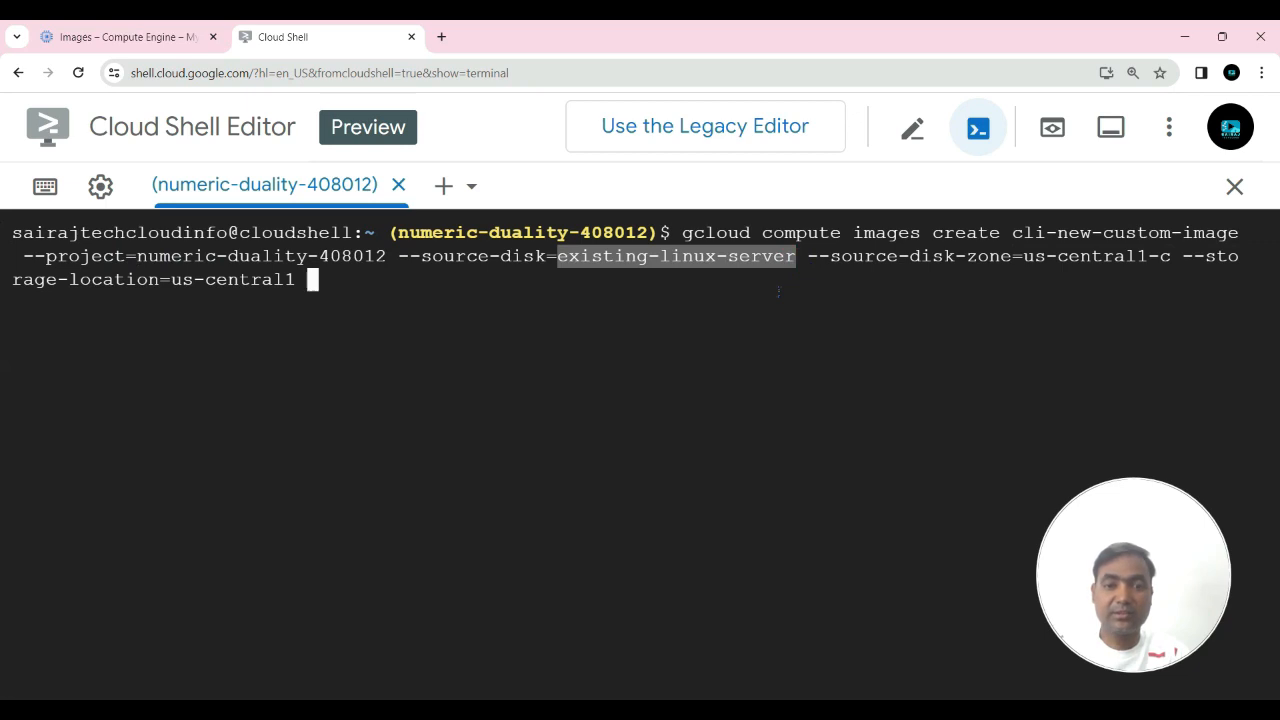
{"action": "left_click", "coordinate": [871, 286]}
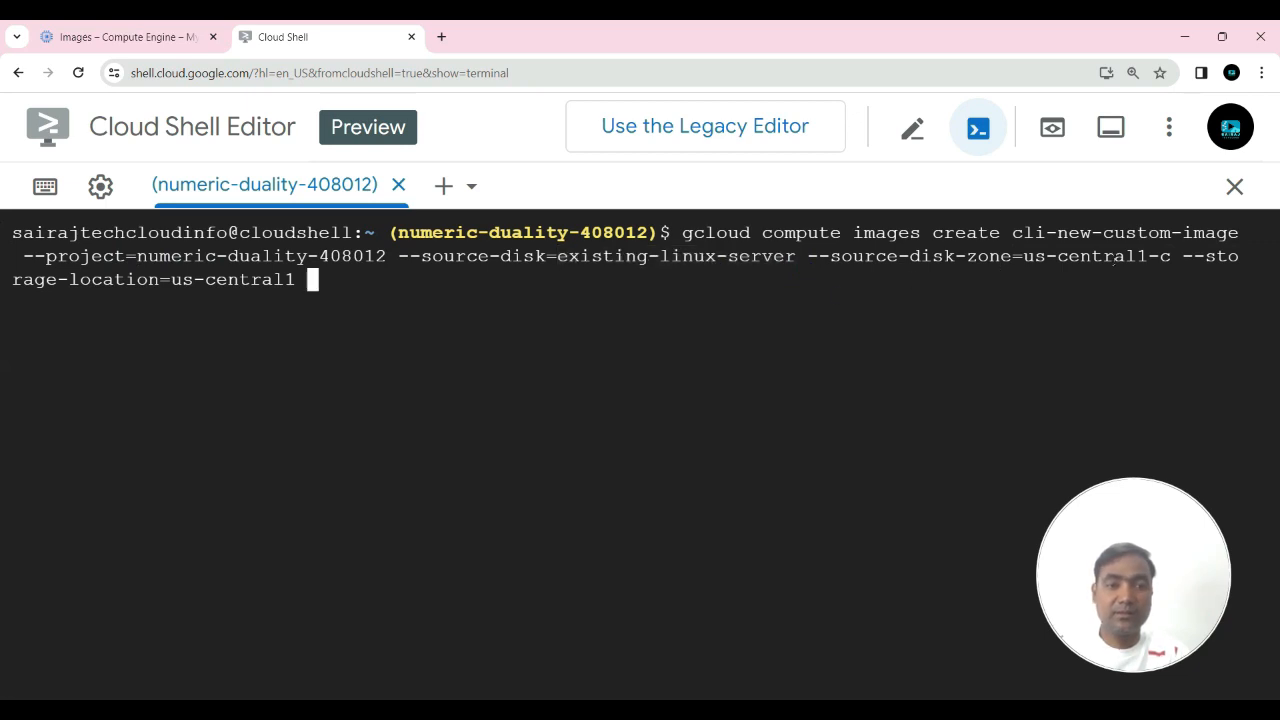
{"action": "left_click_drag", "start_coordinate": [1023, 258], "coordinate": [1171, 258]}
{"action": "key", "text": "ctrl+c"}
{"action": "left_click_drag", "start_coordinate": [303, 282], "coordinate": [170, 280]}
{"action": "key", "text": "ctrl+c"}
{"action": "left_click", "coordinate": [328, 282]}
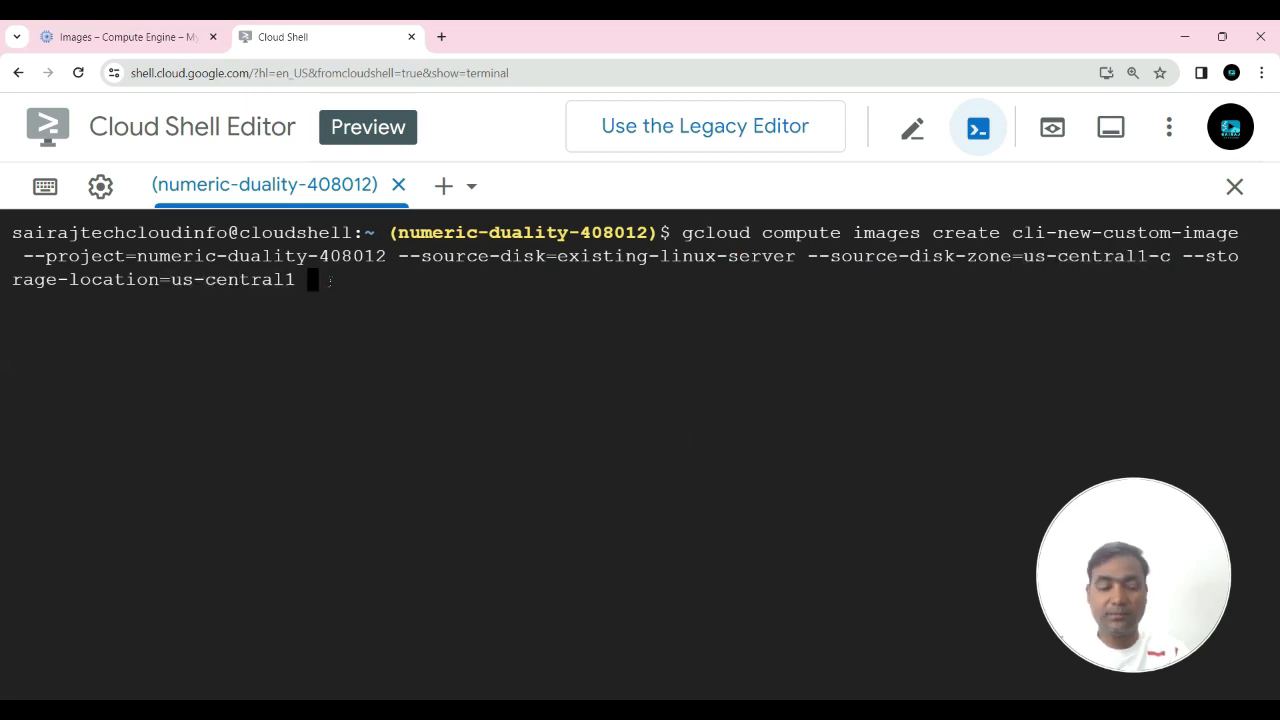
{"action": "key", "text": "Return"}
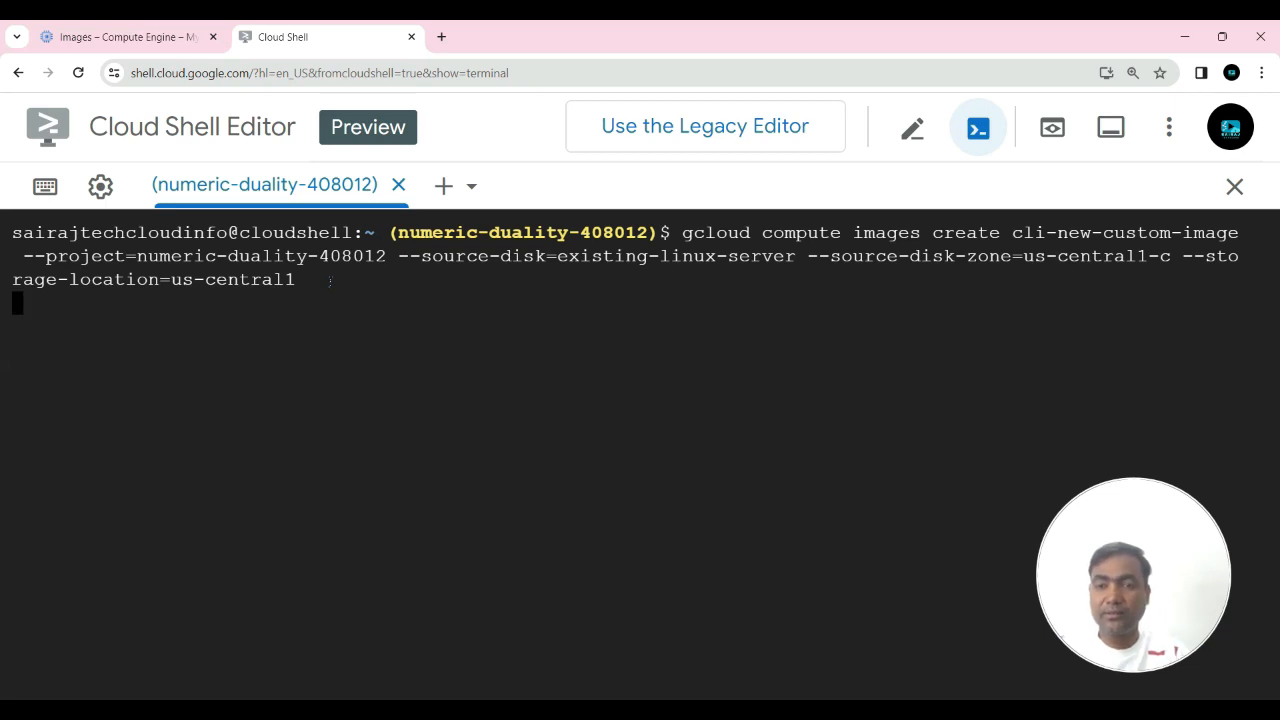
Refresh the Compute Engine image list, and check the creation status of cli-new-custom-image in the Cloud Shell output
{"action": "left_click", "coordinate": [146, 43]}
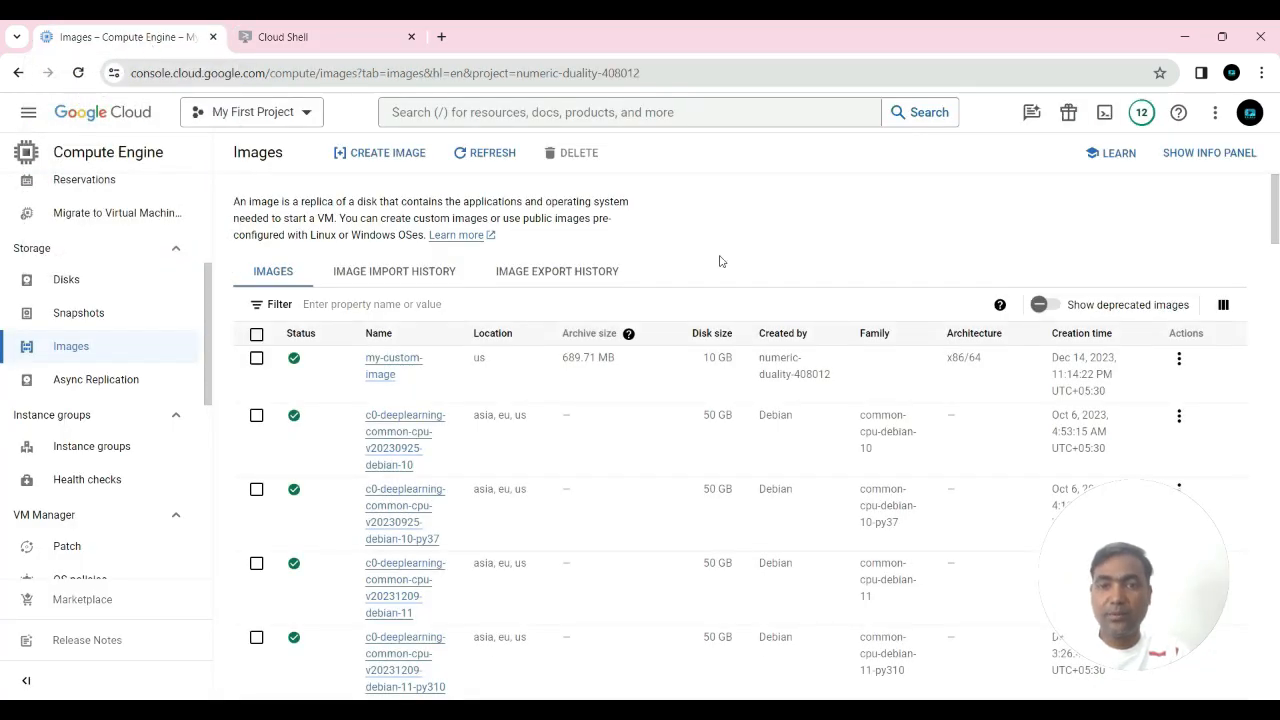
{"action": "left_click", "coordinate": [468, 156]}
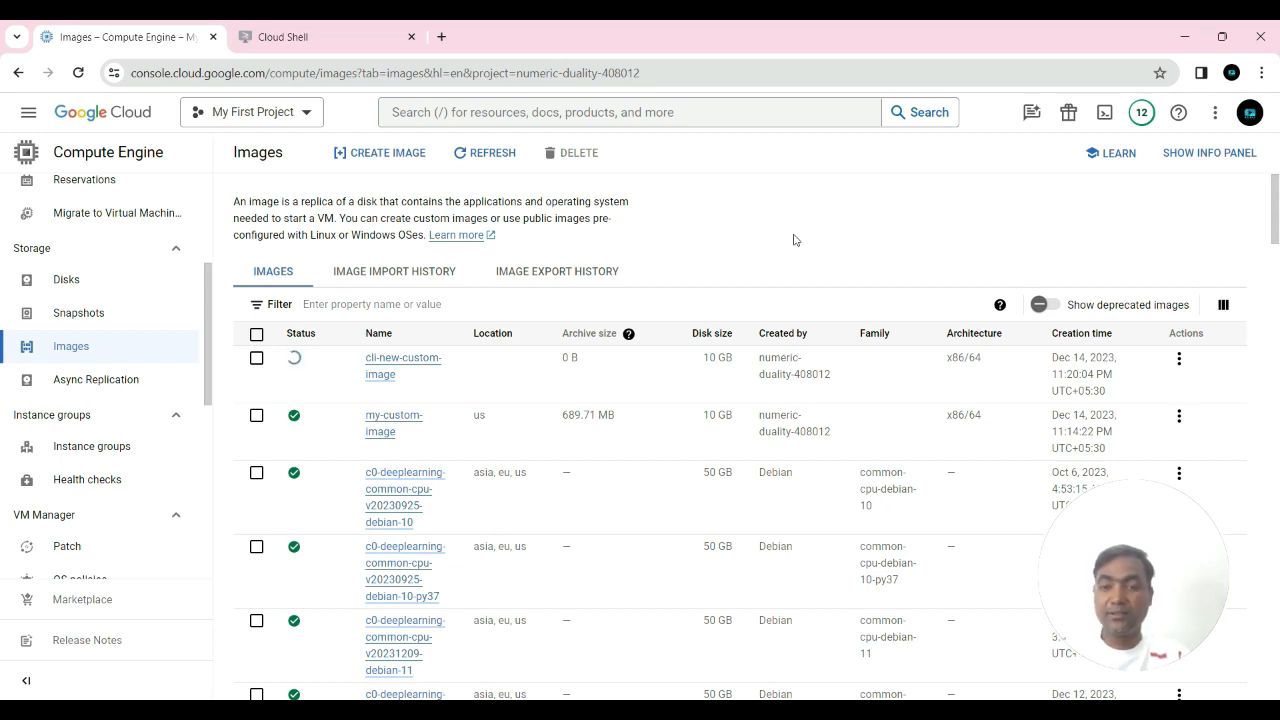
{"action": "key", "text": "ctrl+Tab"}
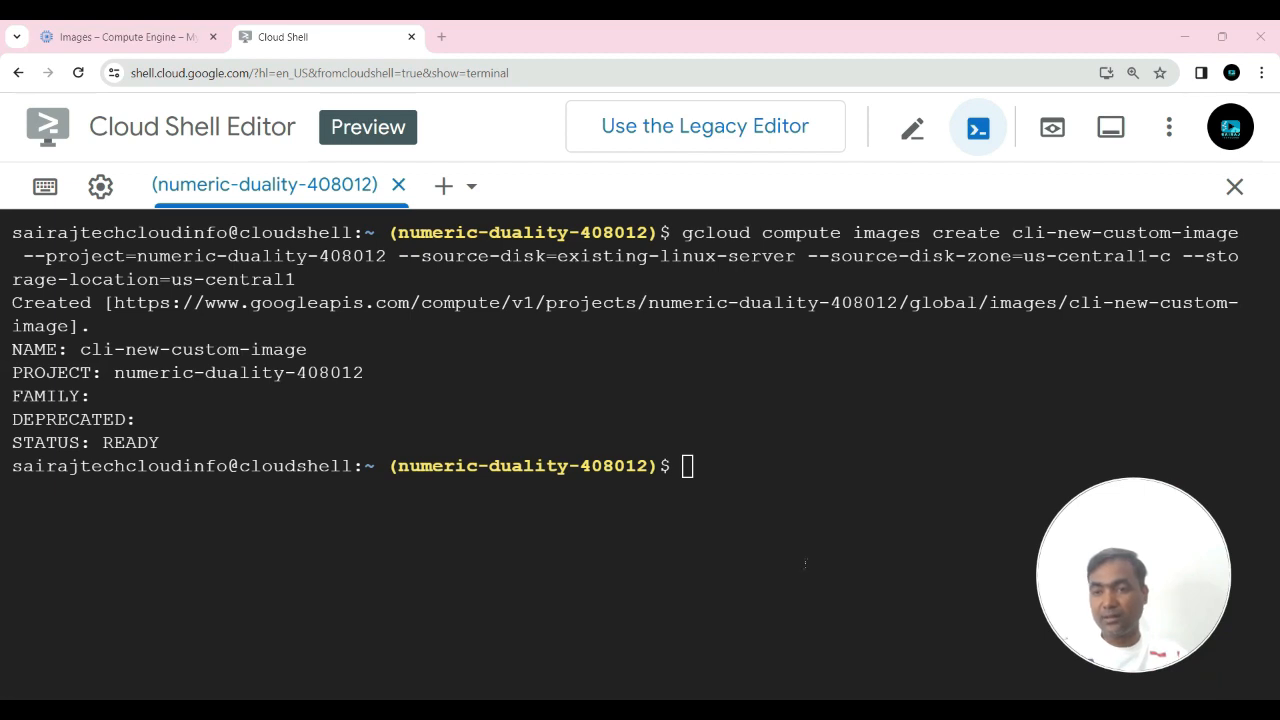
{"action": "left_click_drag", "start_coordinate": [103, 442], "coordinate": [160, 442]}
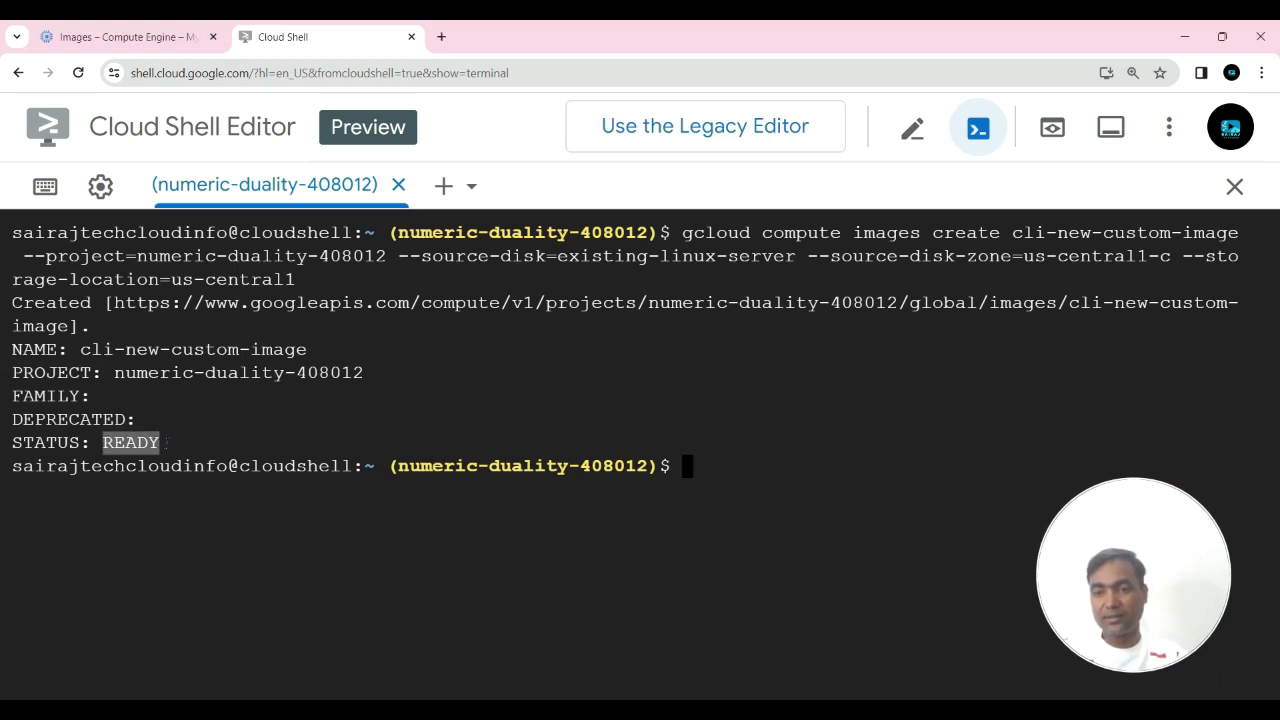
Return to the Compute Engine images page, refresh it again and check the cli-new-custom-image entry
{"action": "left_click", "coordinate": [130, 40]}
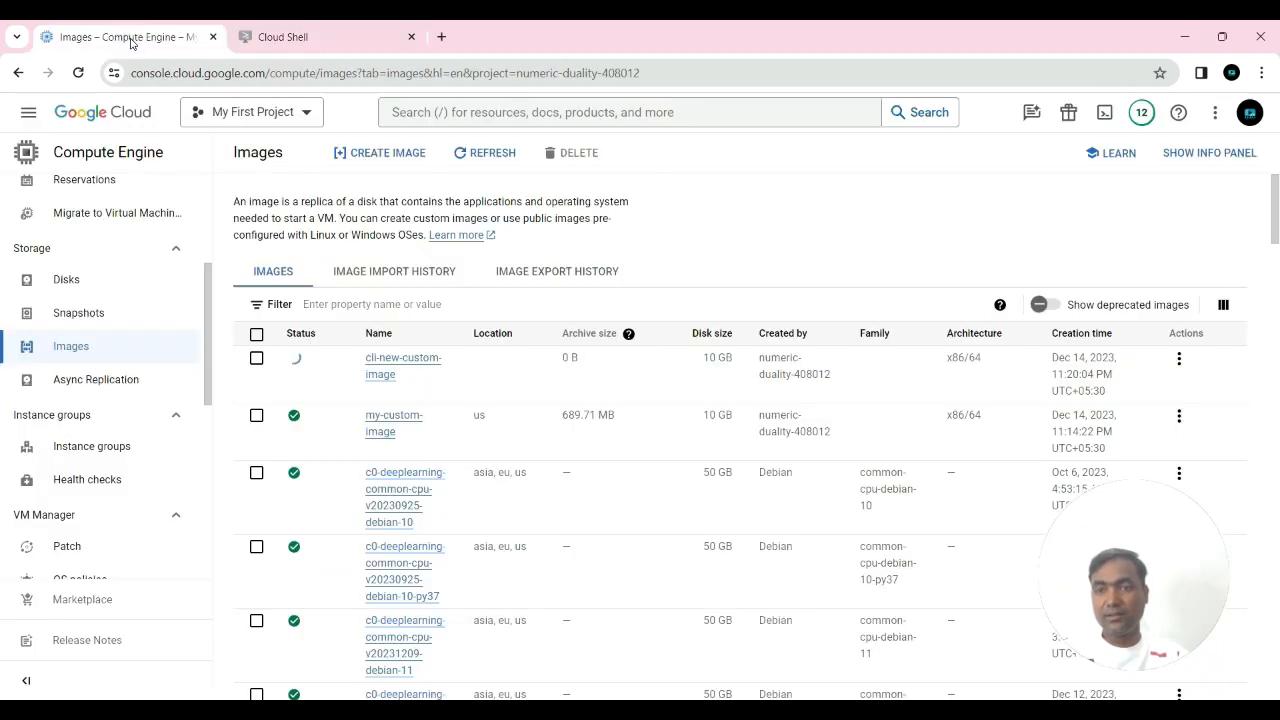
{"action": "left_click", "coordinate": [484, 155]}
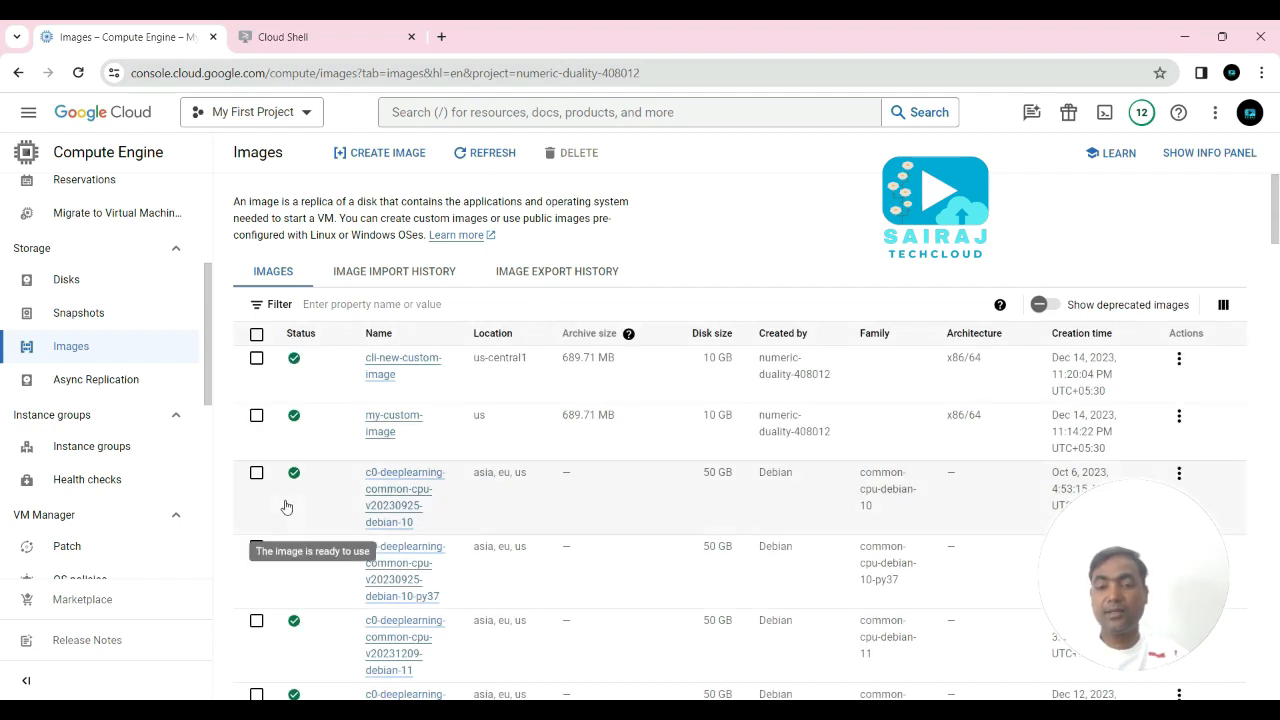
{"action": "left_click_drag", "start_coordinate": [405, 386], "coordinate": [360, 366]}
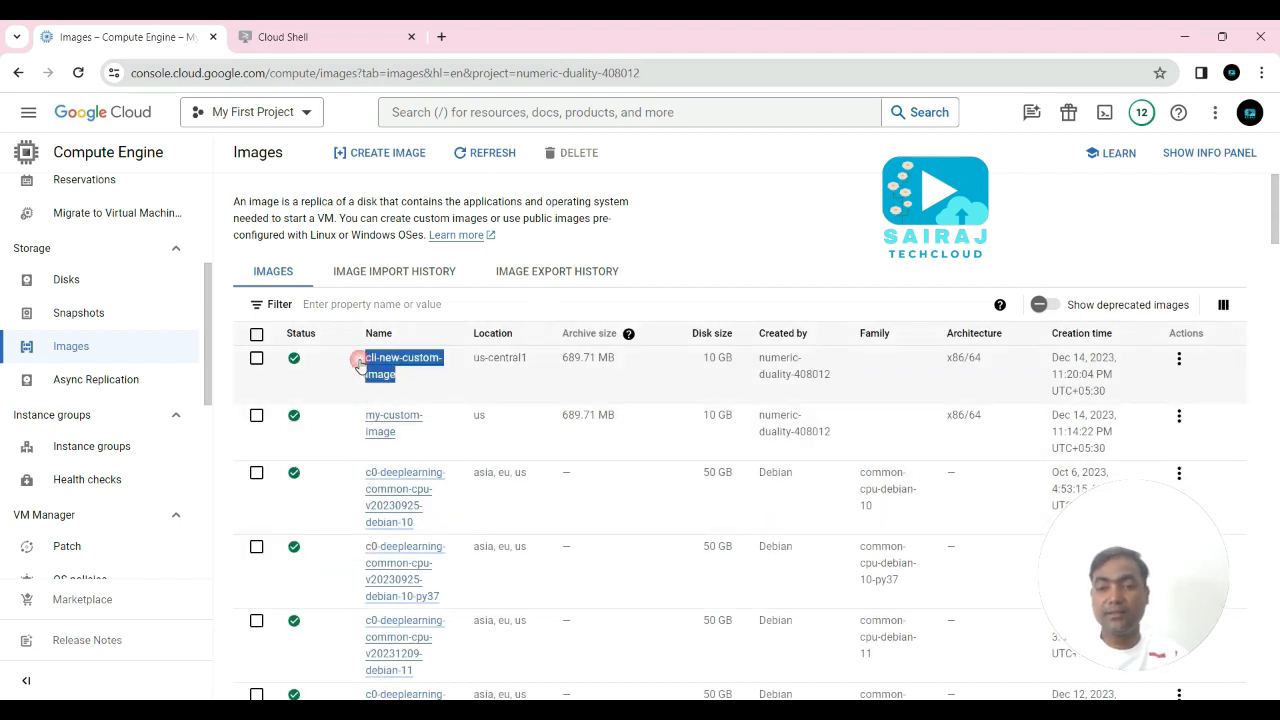
{"action": "left_click", "coordinate": [772, 221]}
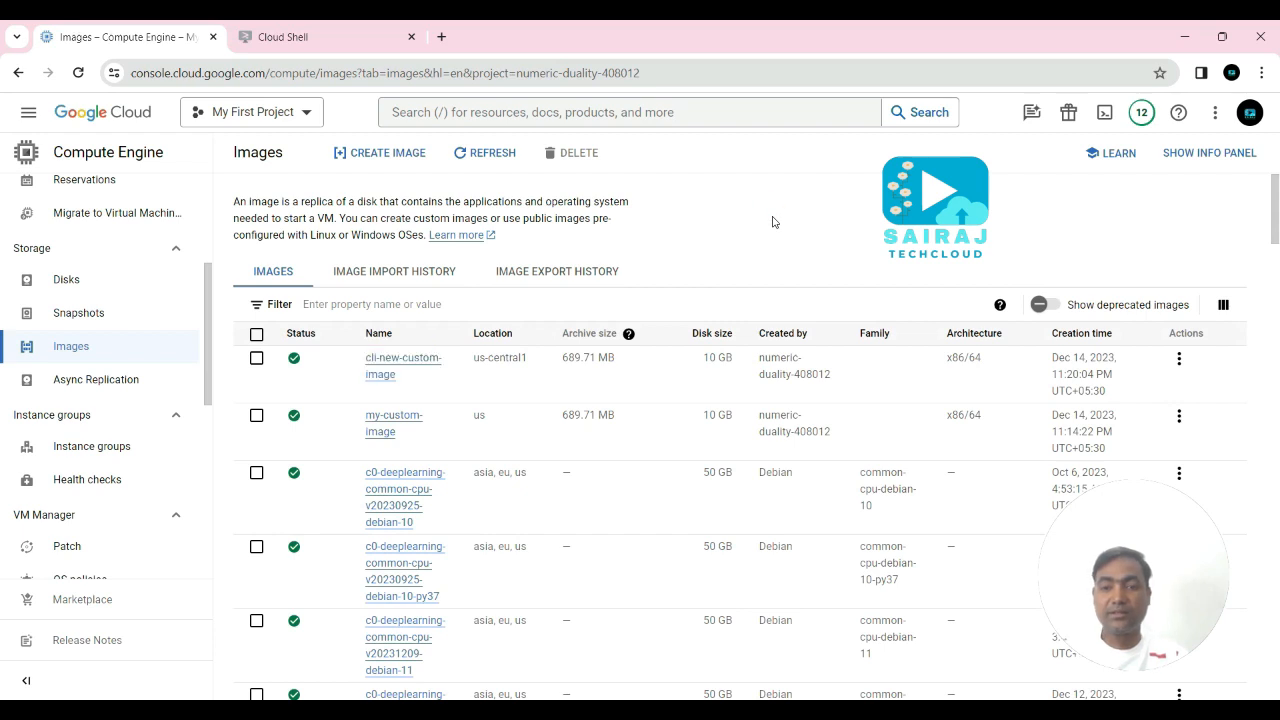